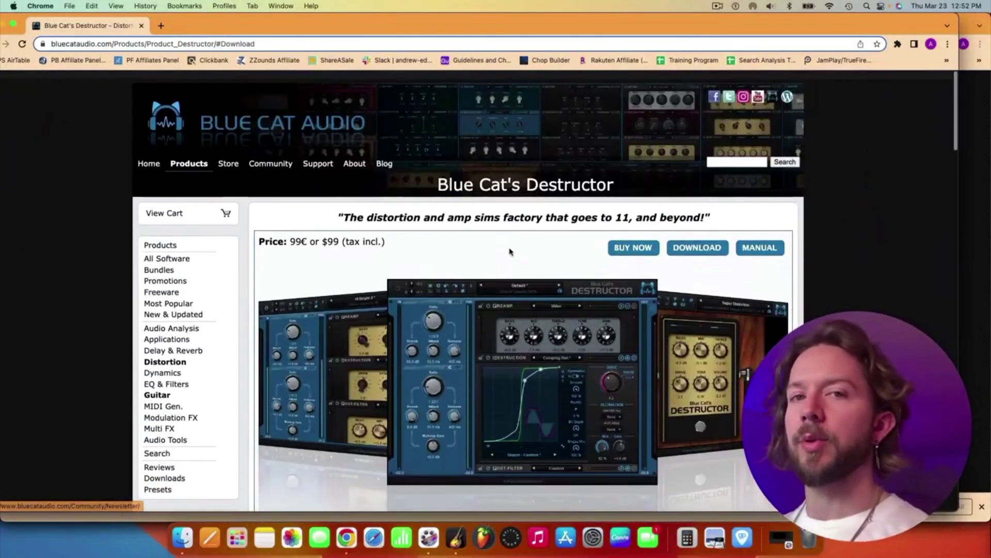
Download BlueCatDestructorDemo.dmg from the Destructor page's Demo Downloads section
scroll(510, 252, "down", 20)
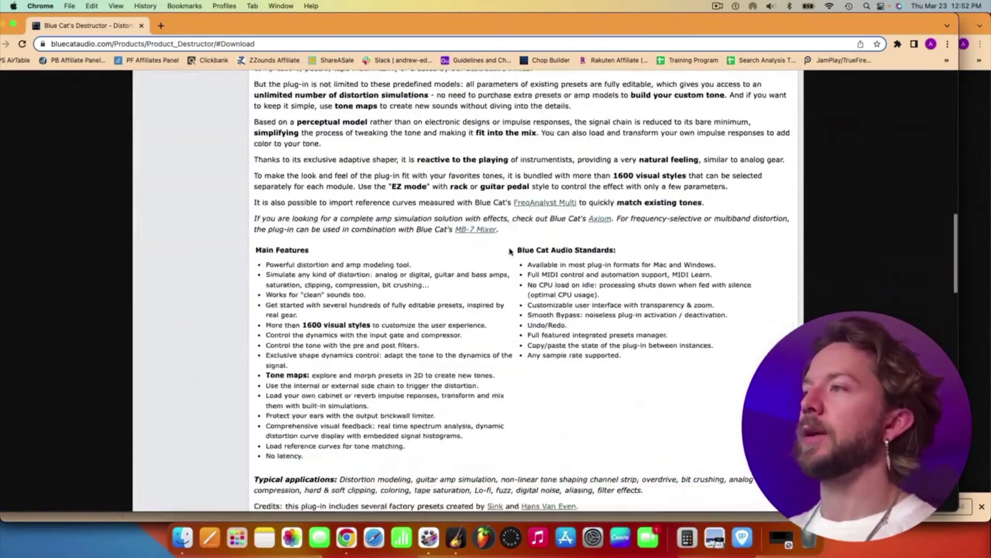
scroll(510, 251, "down", 10)
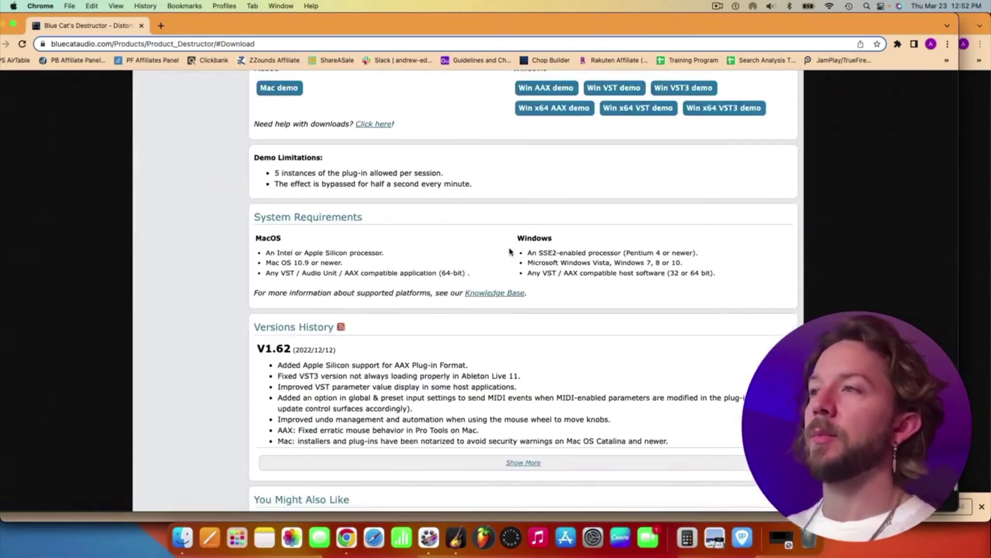
scroll(295, 210, "up", 3)
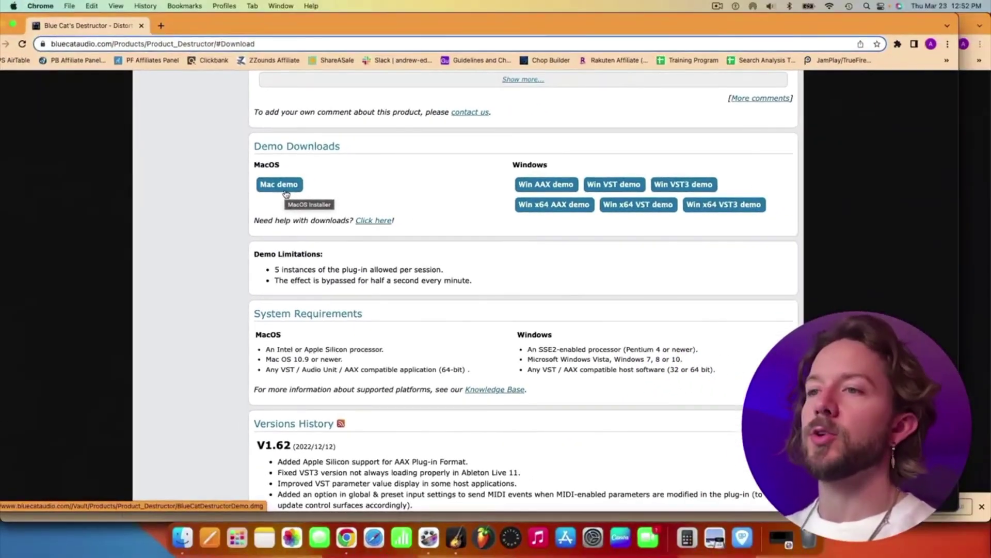
left_click(285, 194)
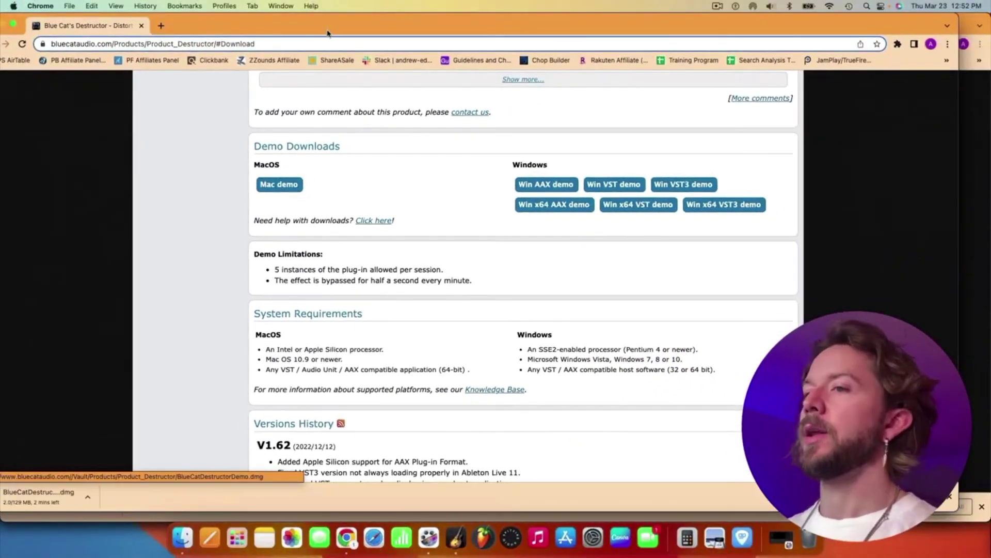
left_click_drag(328, 34, 356, 33)
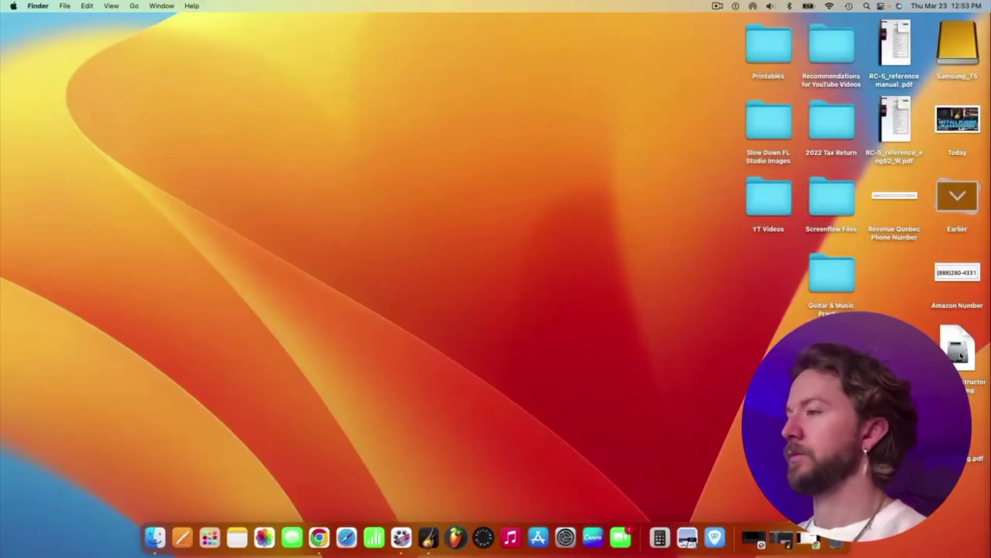
Open the Destructor demo disk image and launch Install Blue Cat's Destructor Demo.pkg
key("XF86AudioRaiseVolume")
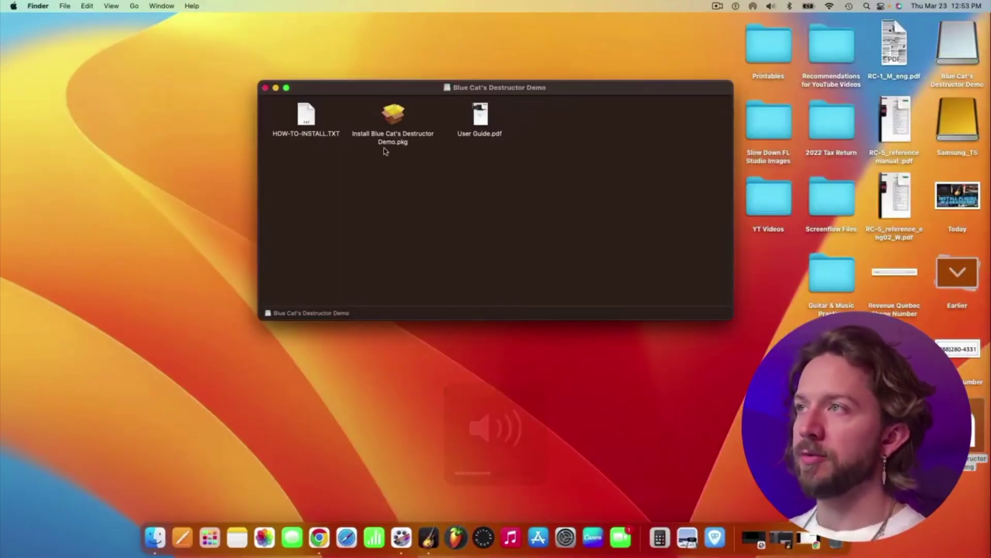
left_click_drag(513, 124, 345, 139)
left_click(342, 166)
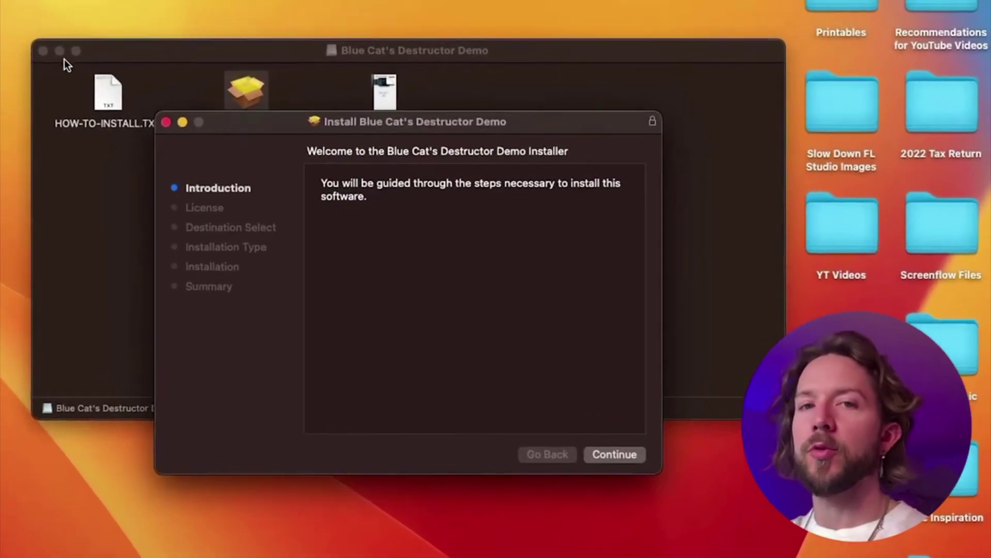
Uncheck AAX, VST and VST3 so only the Audio Unit component is installed
left_click(609, 450)
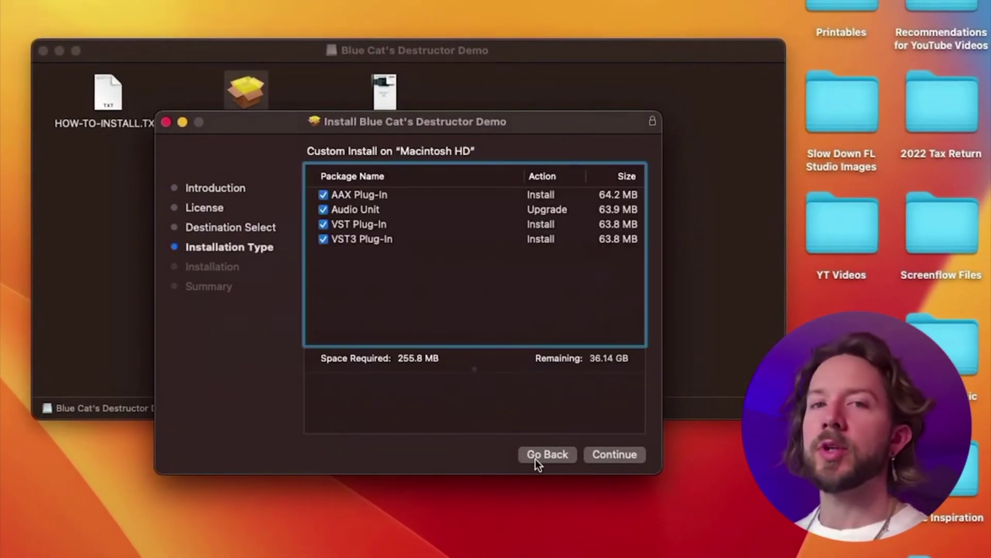
left_click(323, 195)
left_click(324, 224)
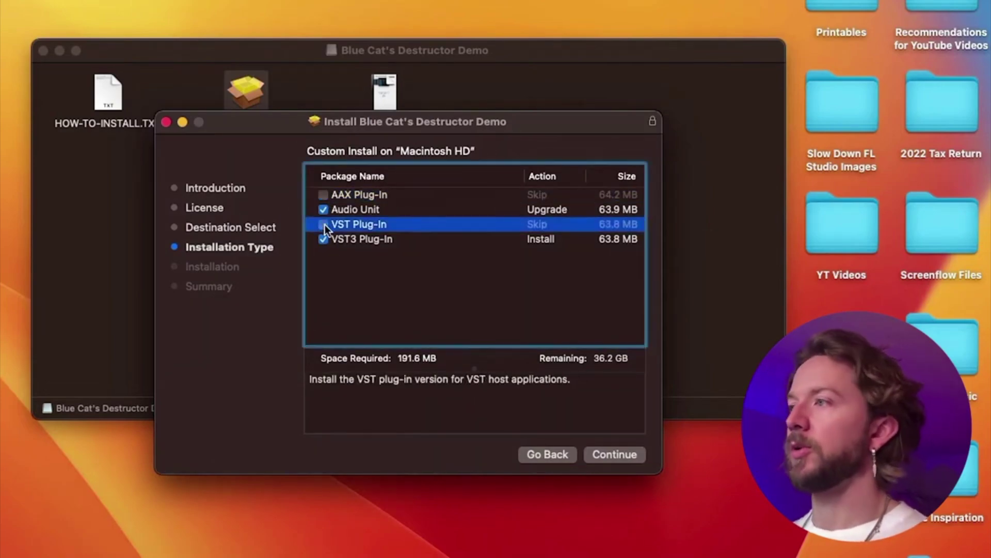
left_click(324, 240)
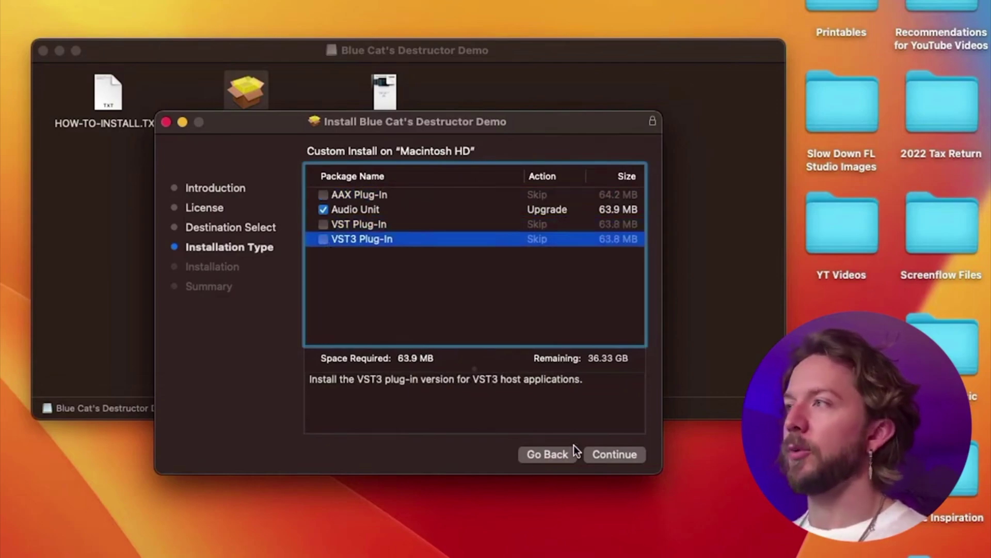
left_click(598, 453)
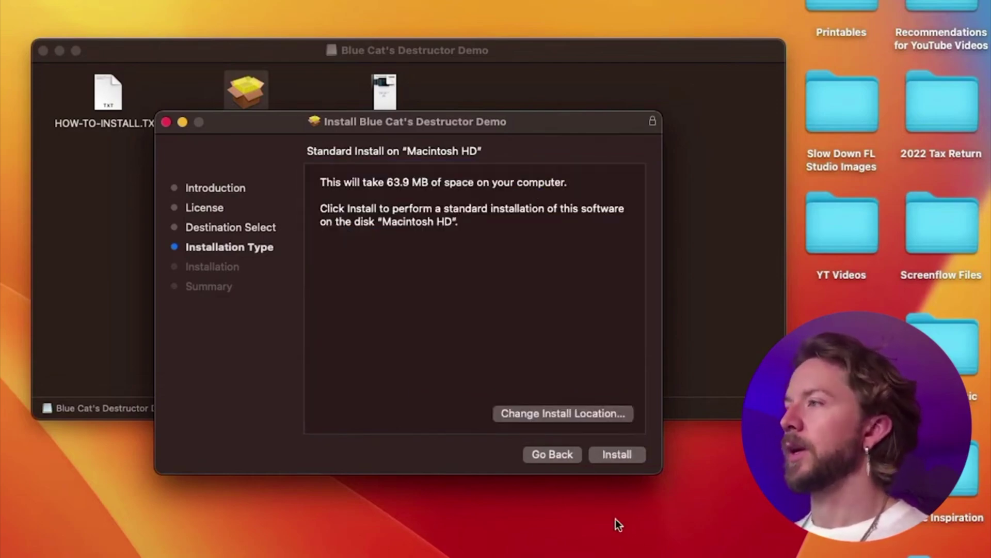
Run the installation, authorising with the admin password, and close the finished installer
left_click(616, 457)
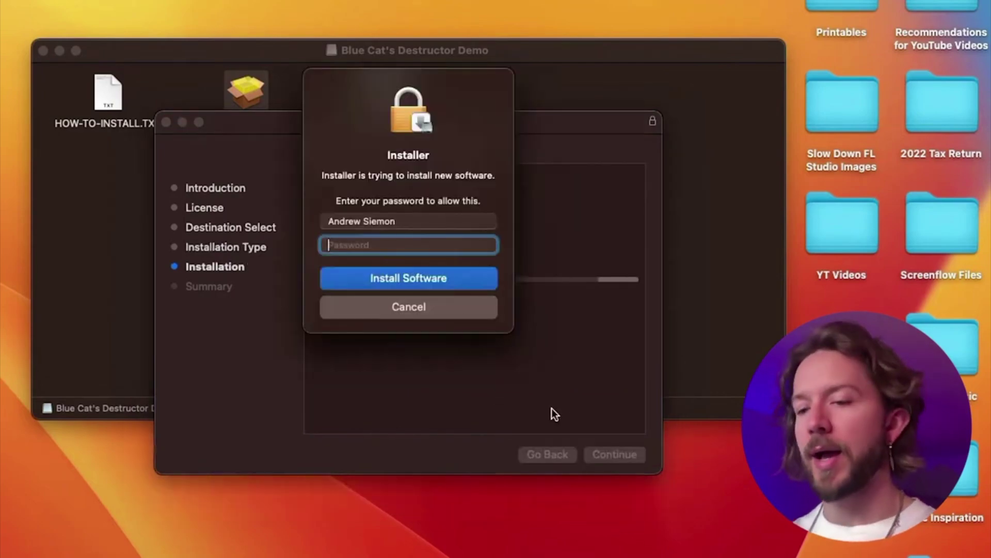
type("••••••••••")
key("Return")
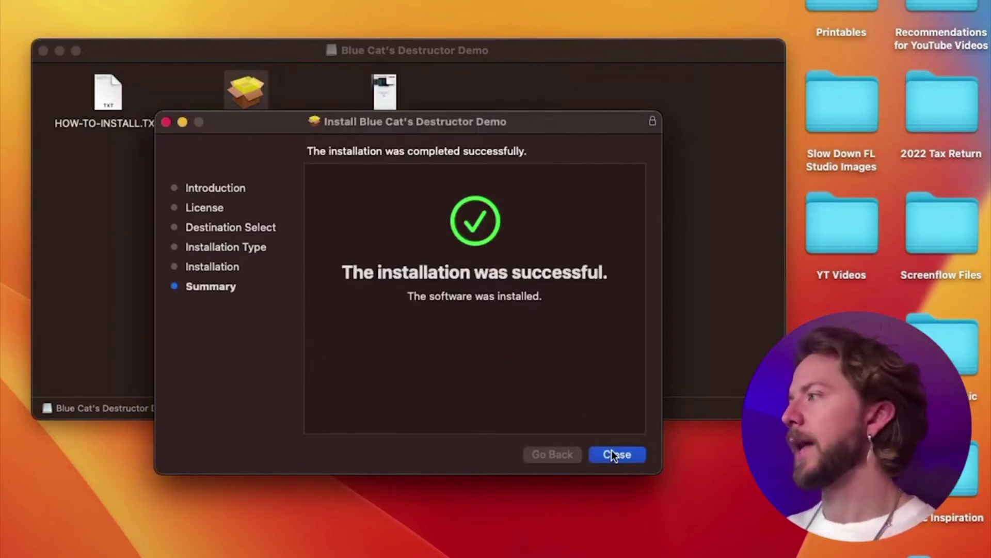
left_click(615, 453)
Close the demo volume window and quit GarageBand without saving Untitled 2
left_click(42, 50)
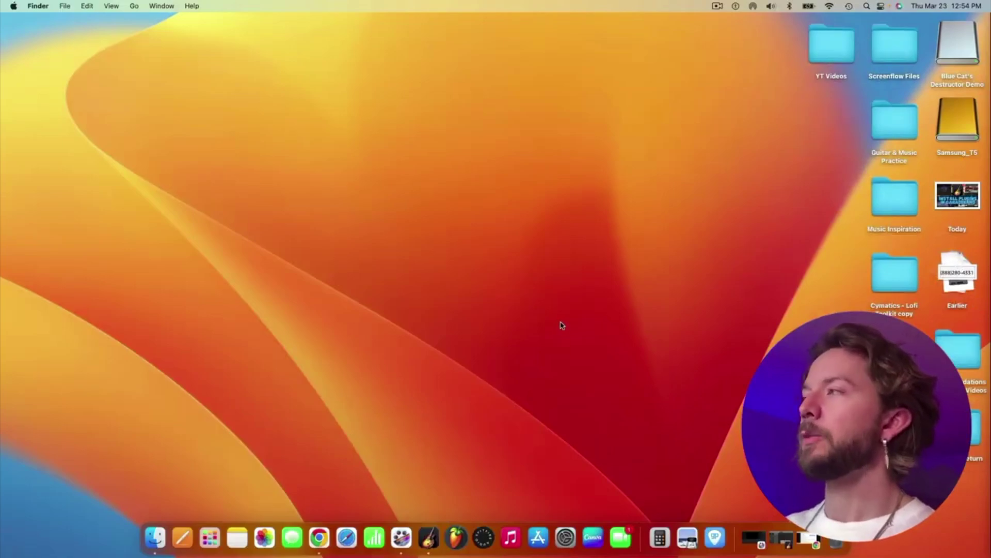
right_click(429, 537)
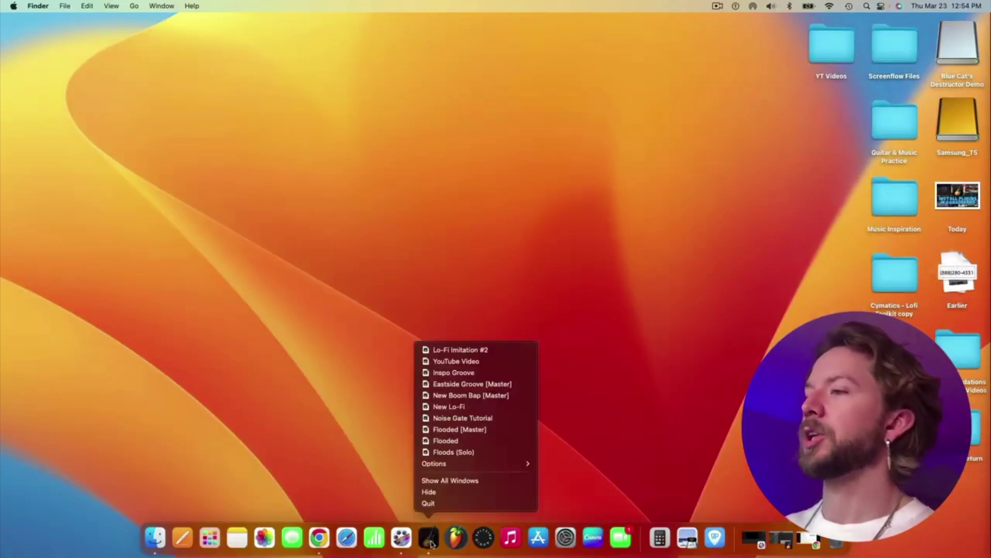
left_click(448, 502)
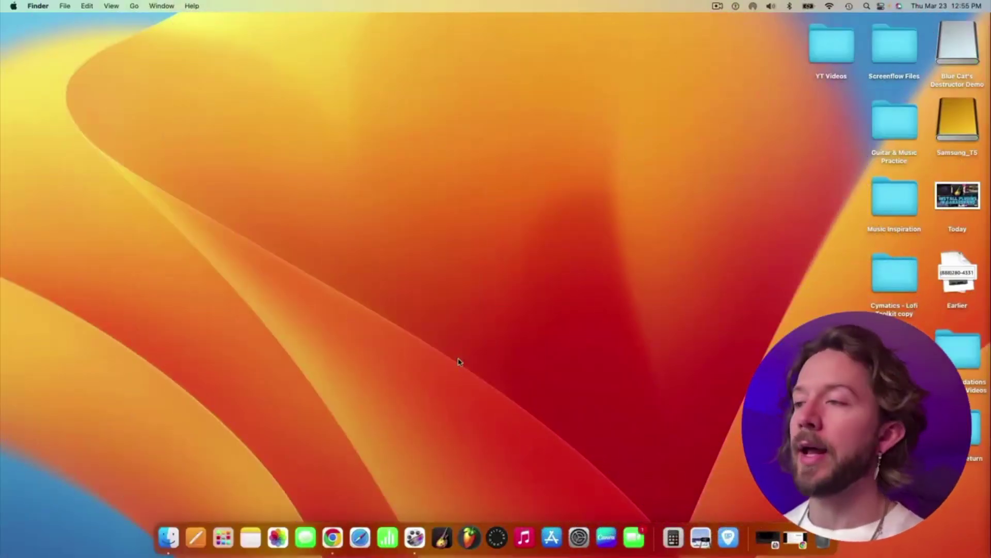
Relaunch GarageBand and start a new empty project with one audio track, discarding Floods (Solo)
left_click(443, 538)
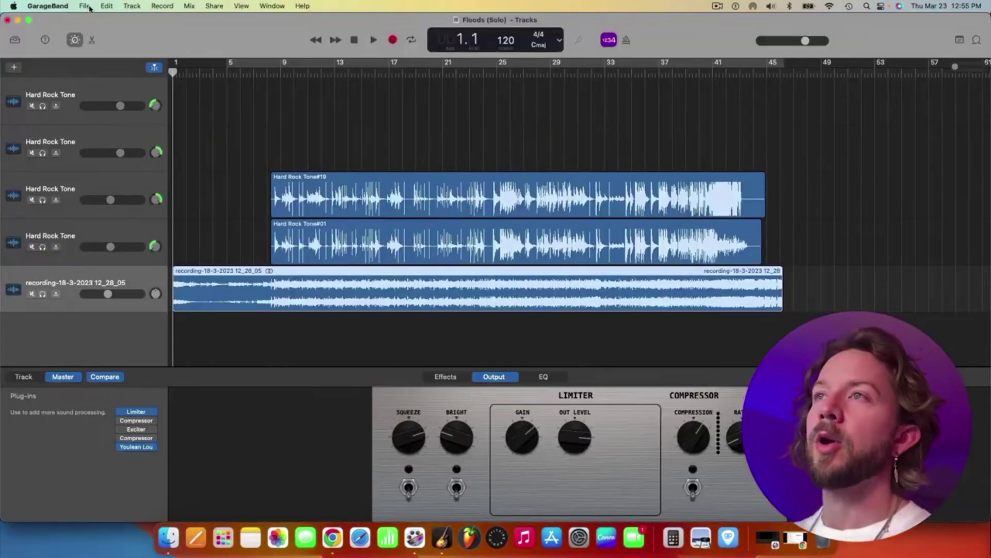
left_click(84, 6)
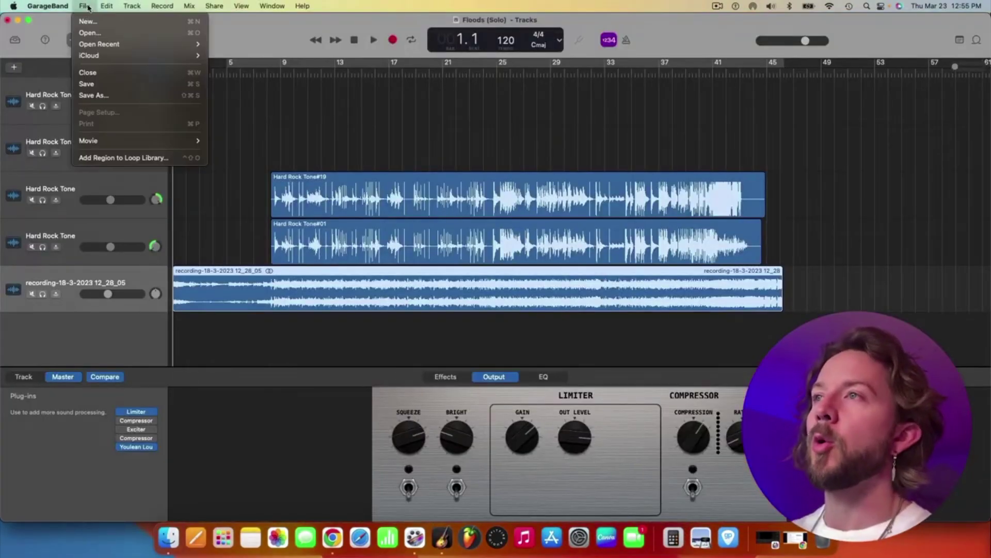
left_click(93, 25)
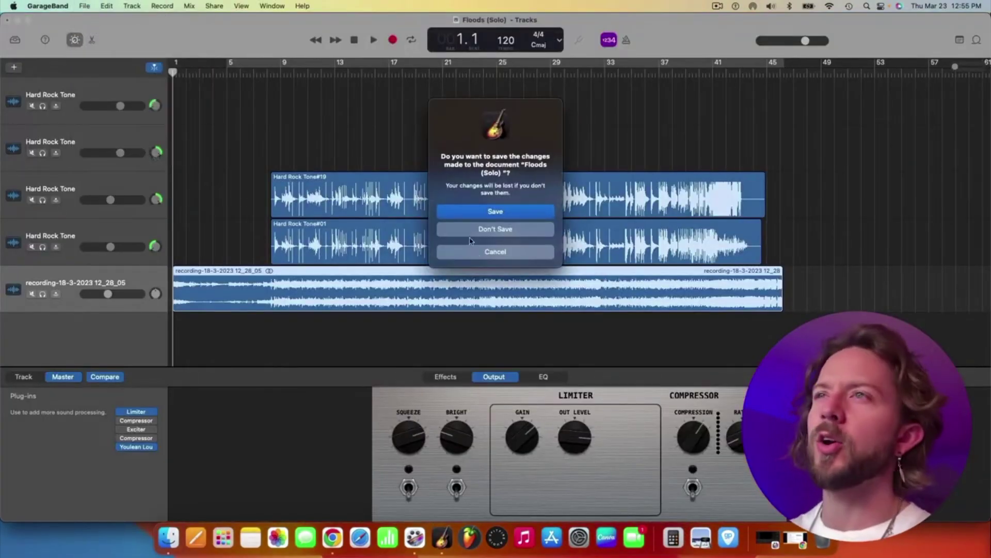
left_click(509, 227)
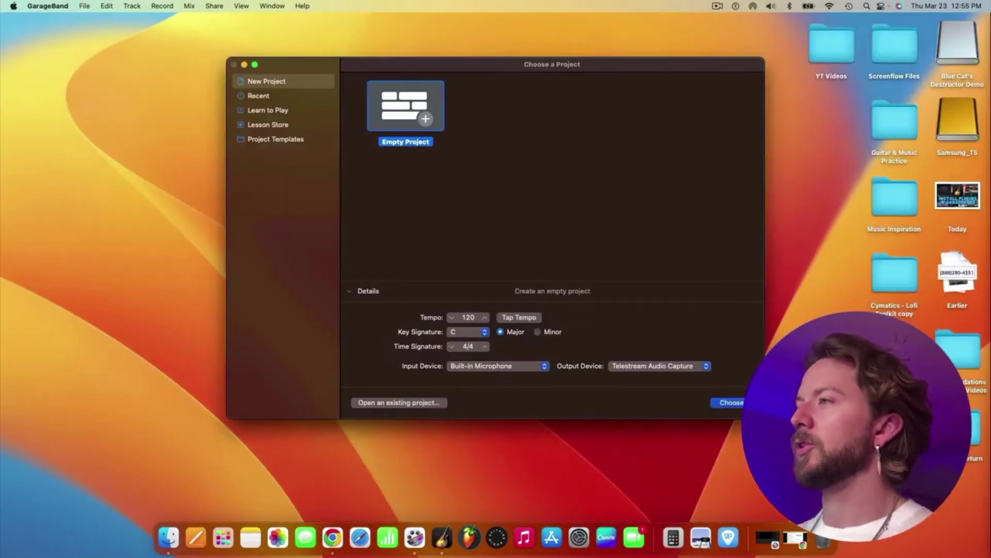
left_click(738, 407)
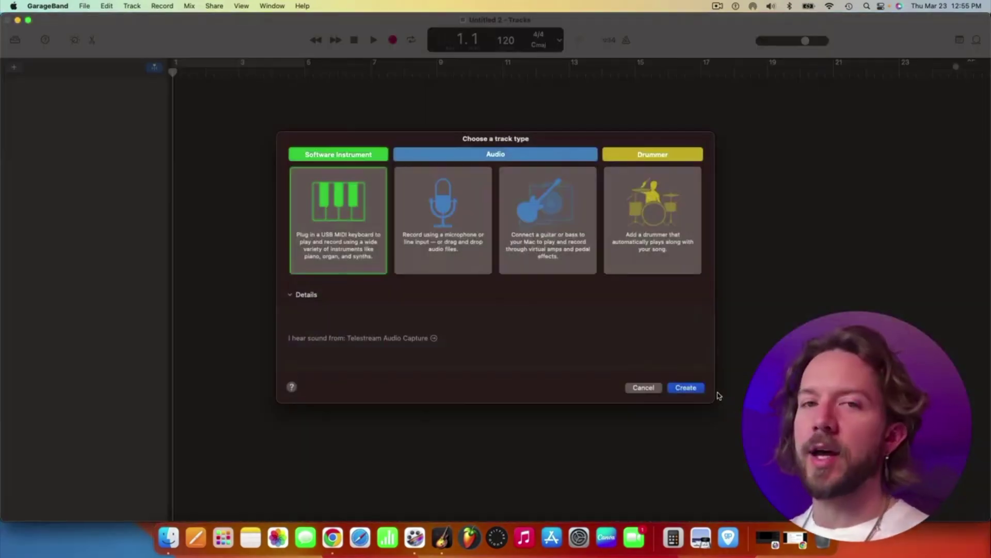
left_click(686, 387)
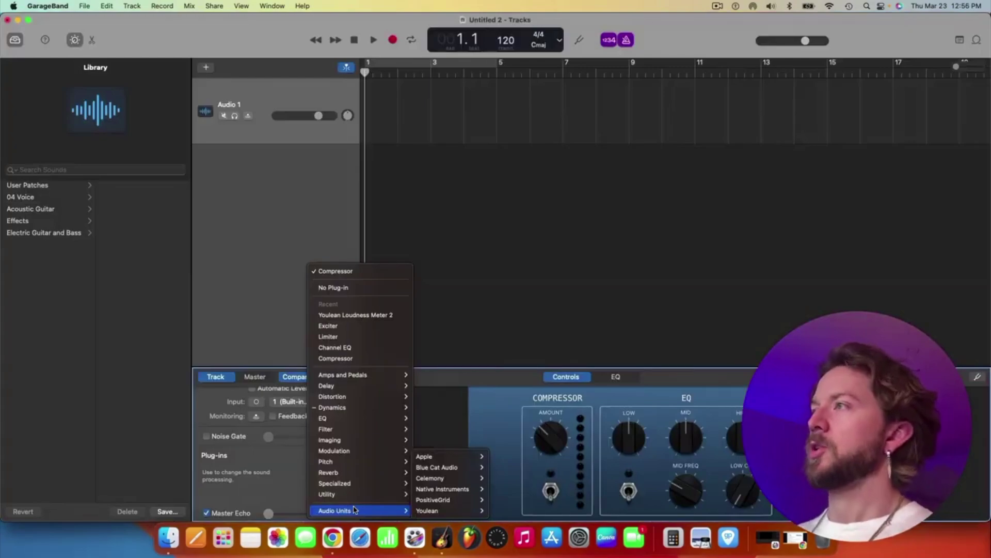
Replace the Compressor with Blue Cat Audio's BC Destructor and dismiss the demo notice
left_click(250, 260)
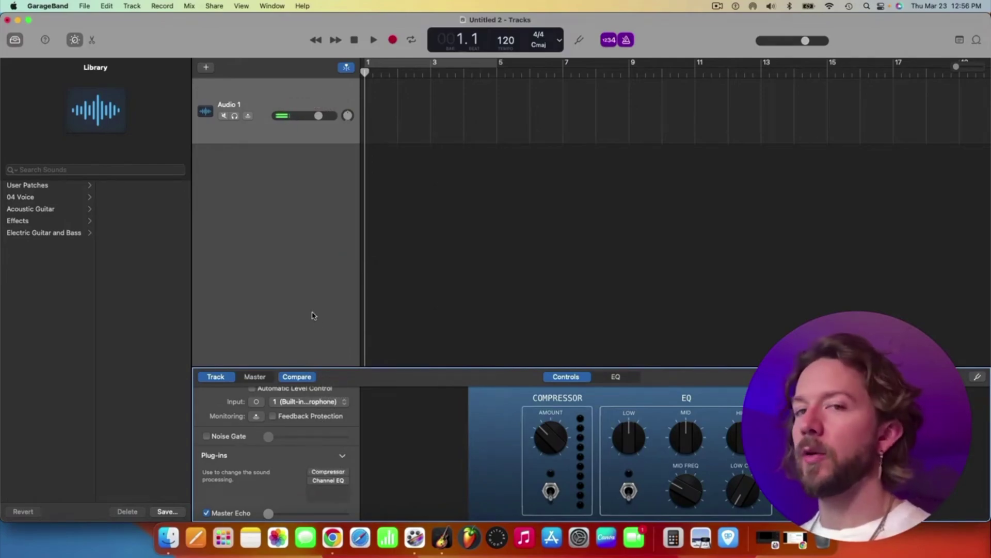
key("b")
key("b")
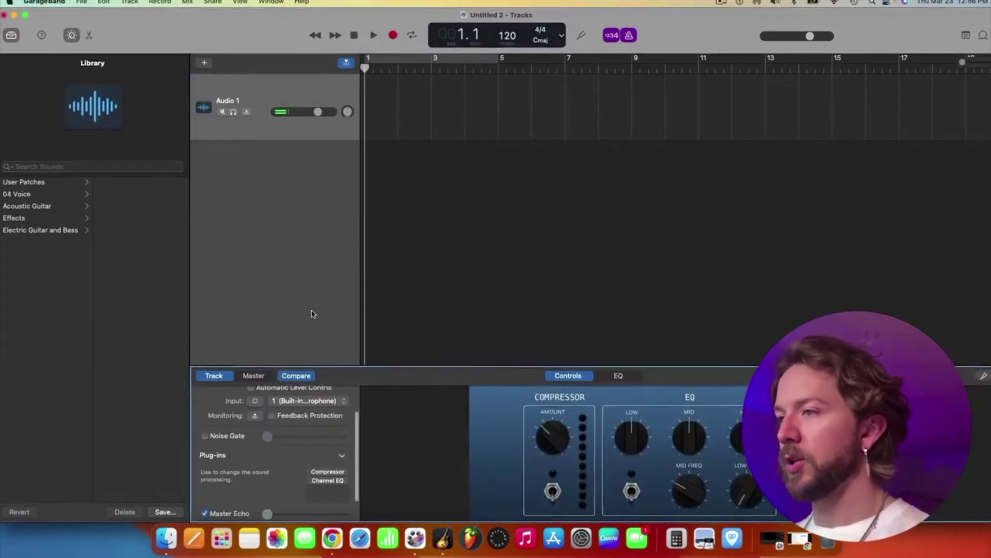
left_click(333, 471)
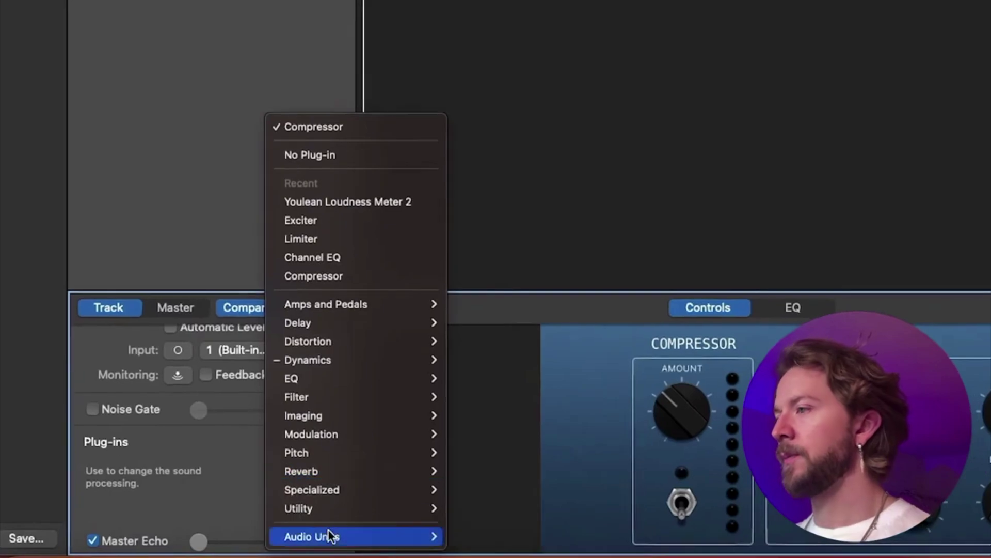
mouse_move(340, 513)
mouse_move(522, 460)
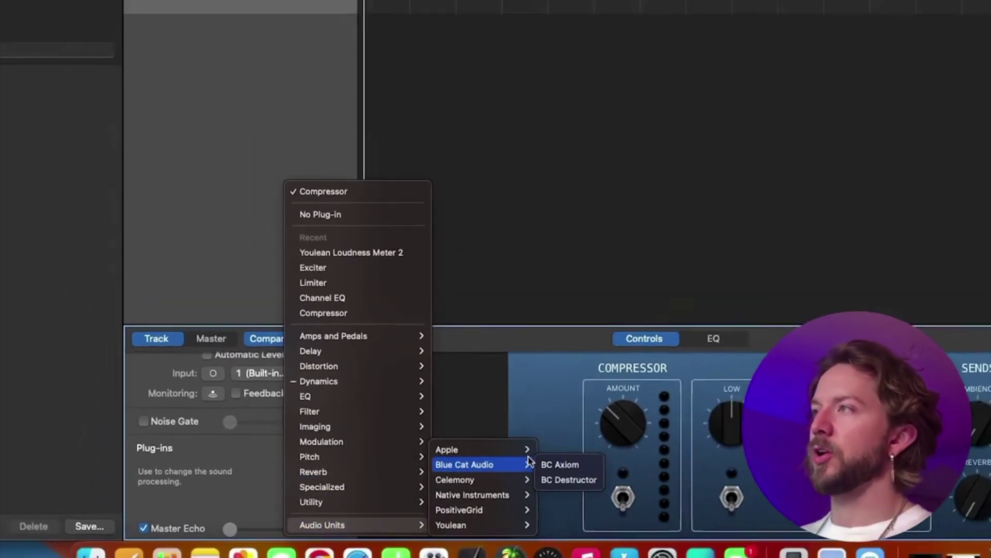
left_click(615, 479)
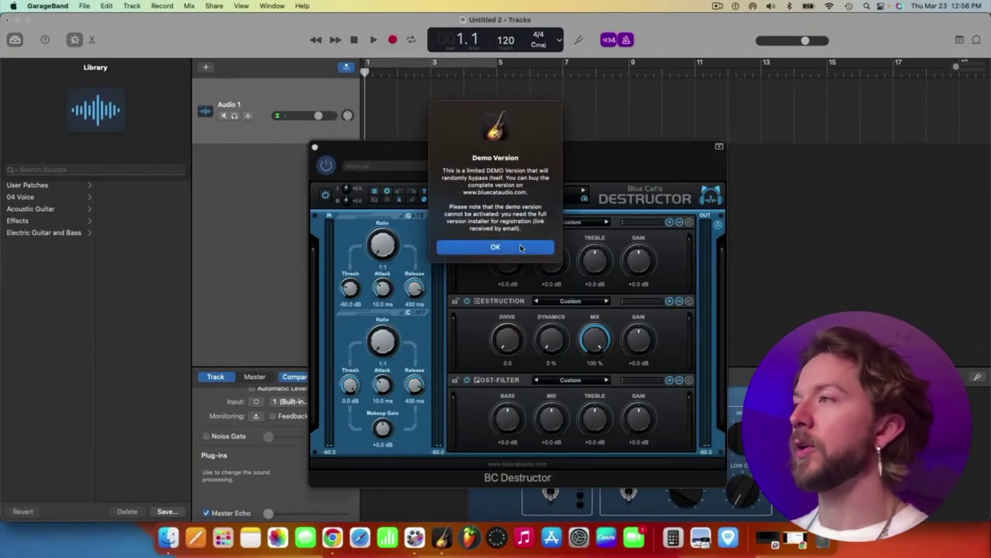
left_click(518, 249)
left_click_drag(580, 150, 608, 113)
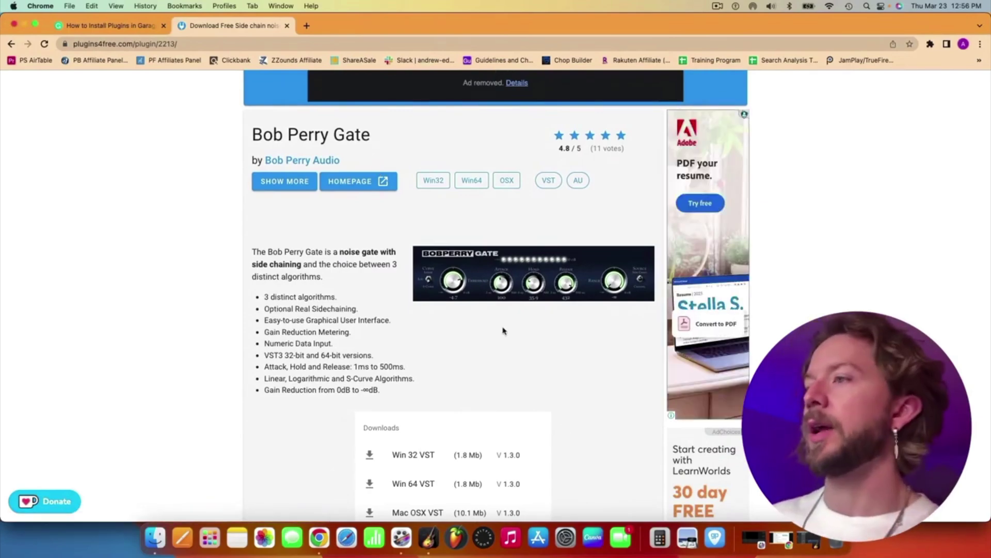
Download BPAGate_MacAU.zip, the Mac OSX AU build of Bob Perry Gate
scroll(560, 424, "down", 2)
scroll(560, 423, "down", 3)
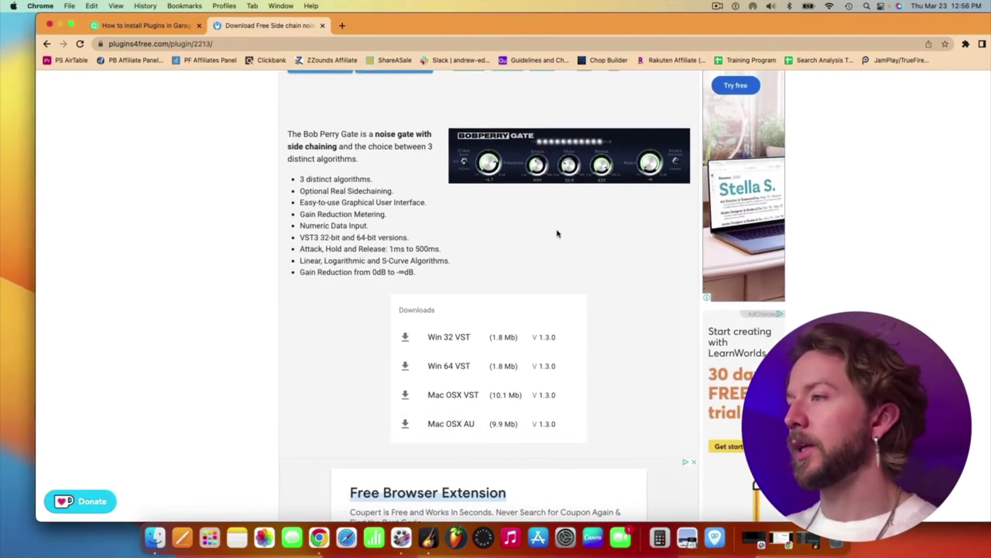
left_click(466, 426)
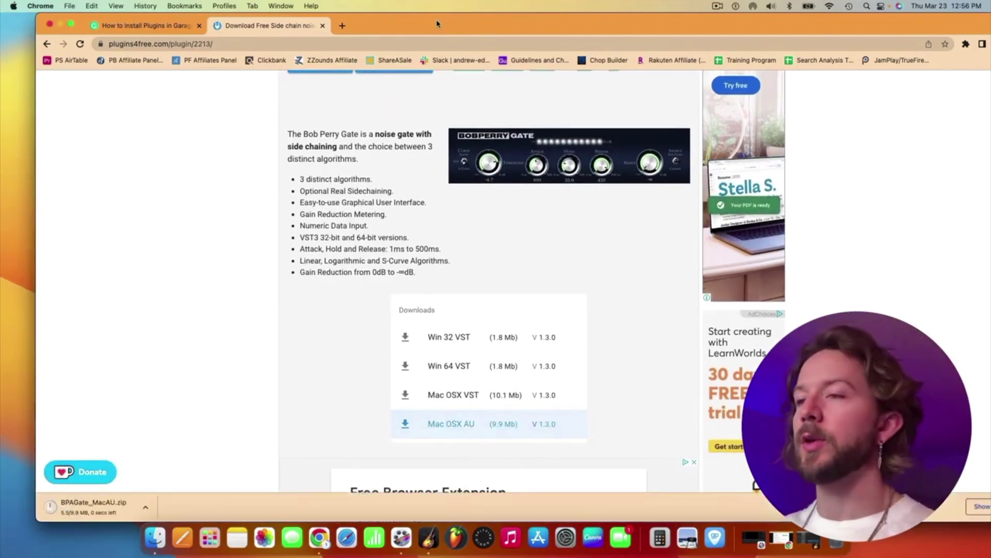
left_click_drag(448, 22, 505, 21)
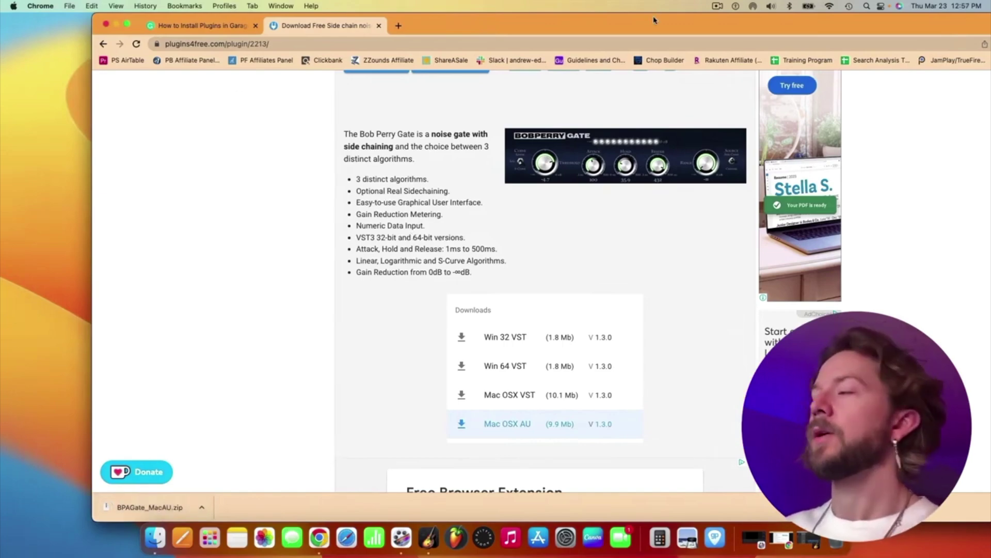
left_click_drag(654, 20, 562, 20)
Reveal the desktop, expand the Earlier stack, and extract BPAGate_MacAU.zip
left_click(24, 25)
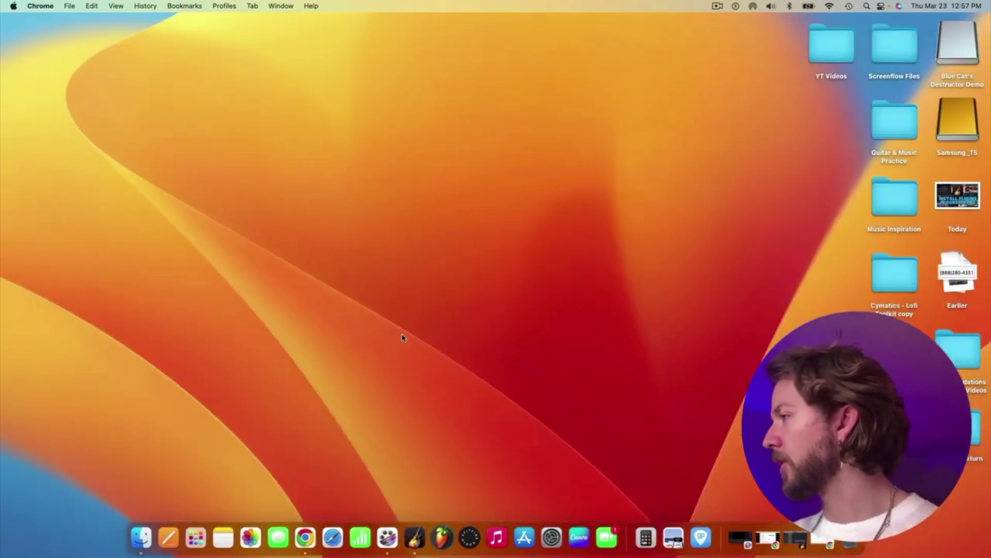
left_click(948, 281)
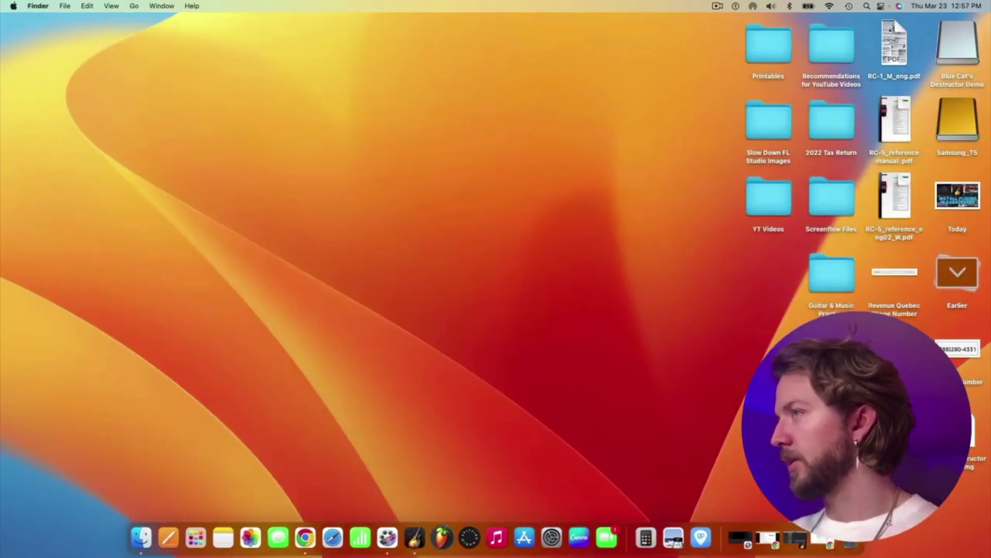
left_click(975, 428)
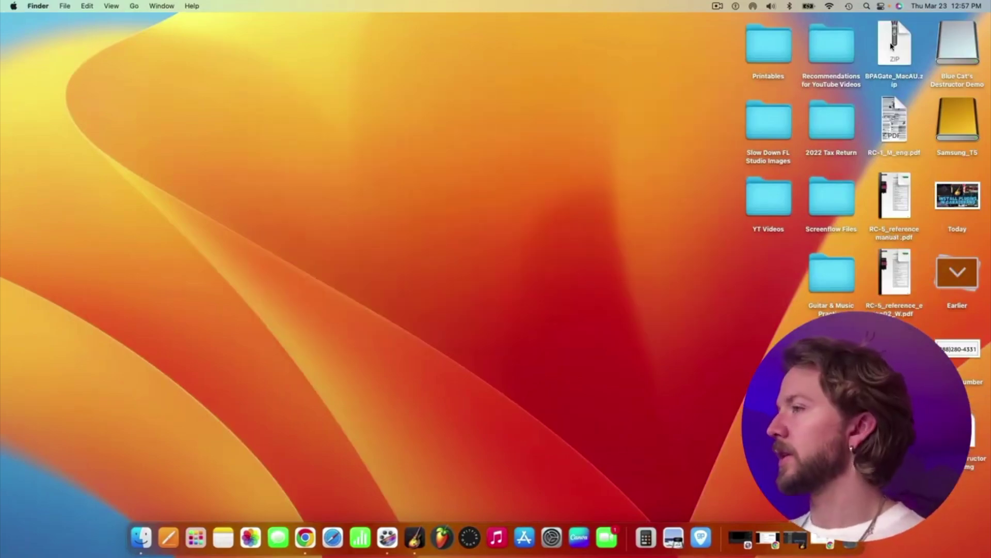
double_click(893, 45)
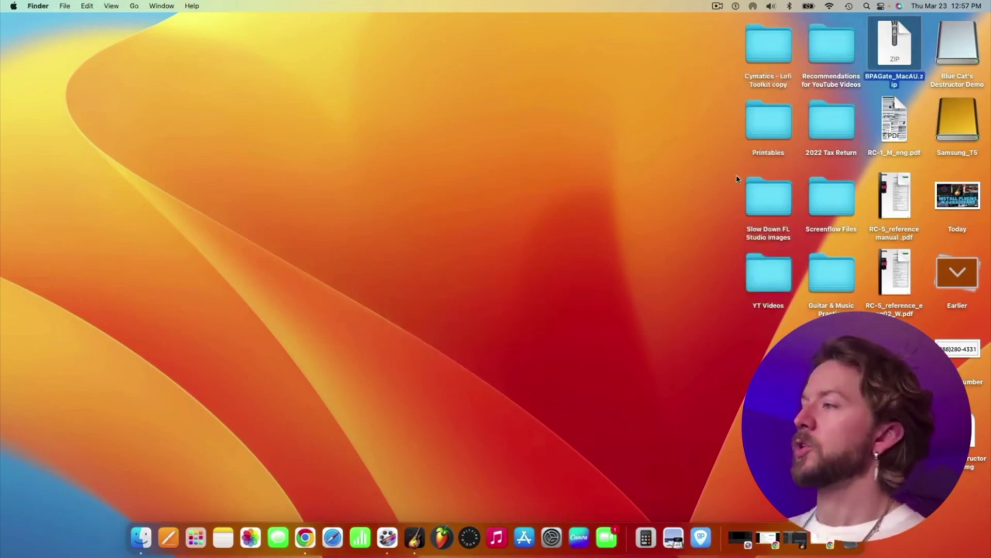
left_click(677, 323)
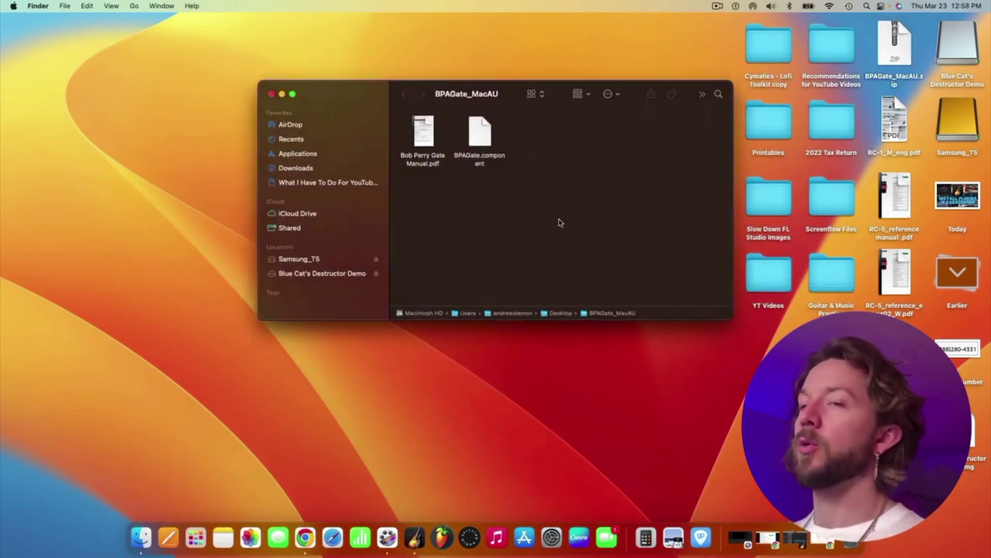
Move BPAGate.component onto the desktop and close the BPAGate_MacAU folder
left_click_drag(470, 134, 332, 399)
left_click(513, 259)
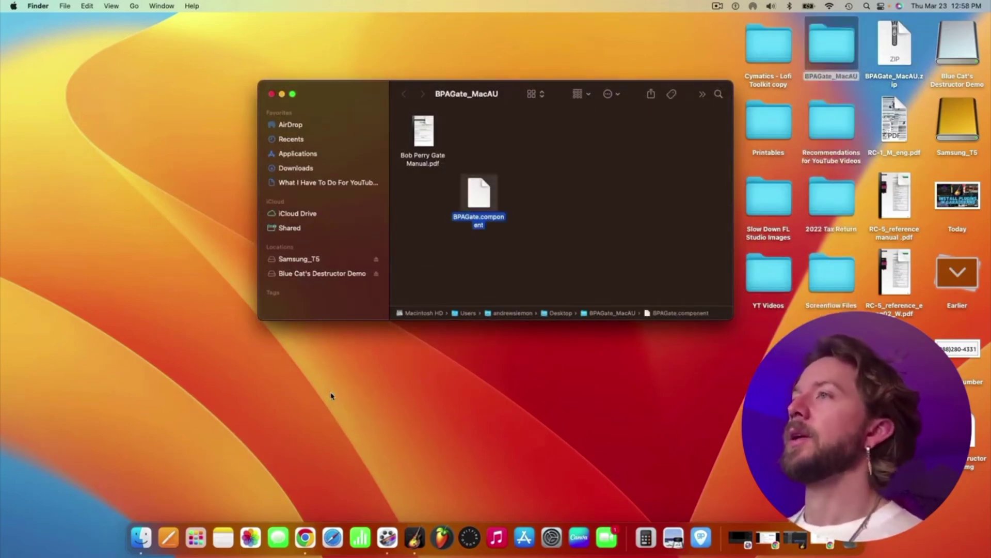
left_click(271, 94)
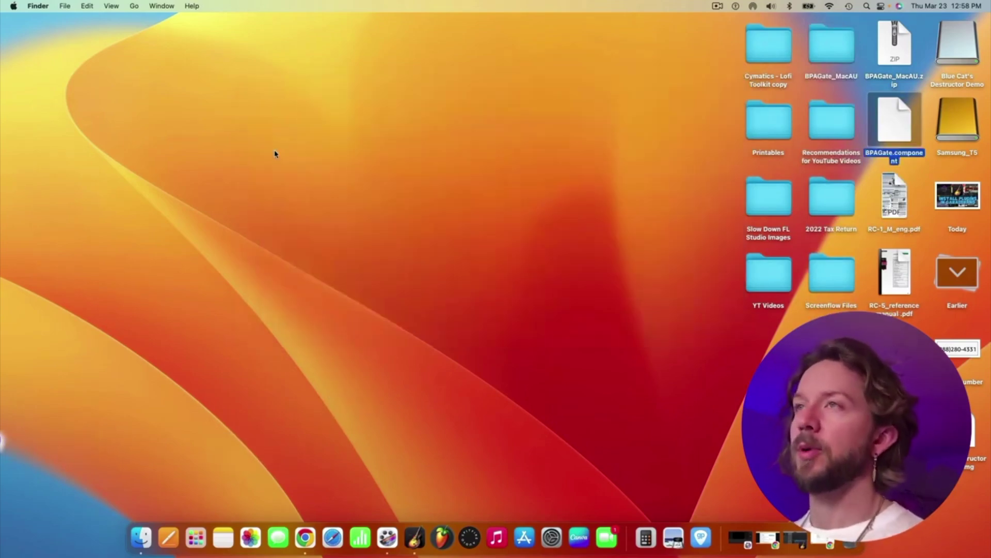
Move BPAGate.component into Macintosh HD > Library > Audio > Plug-Ins > Components
left_click(142, 6)
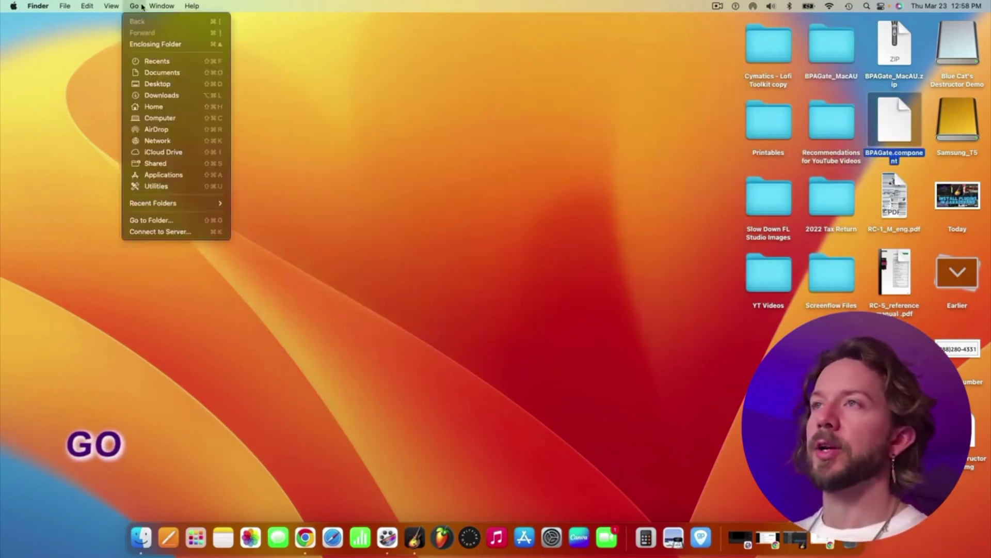
left_click(148, 119)
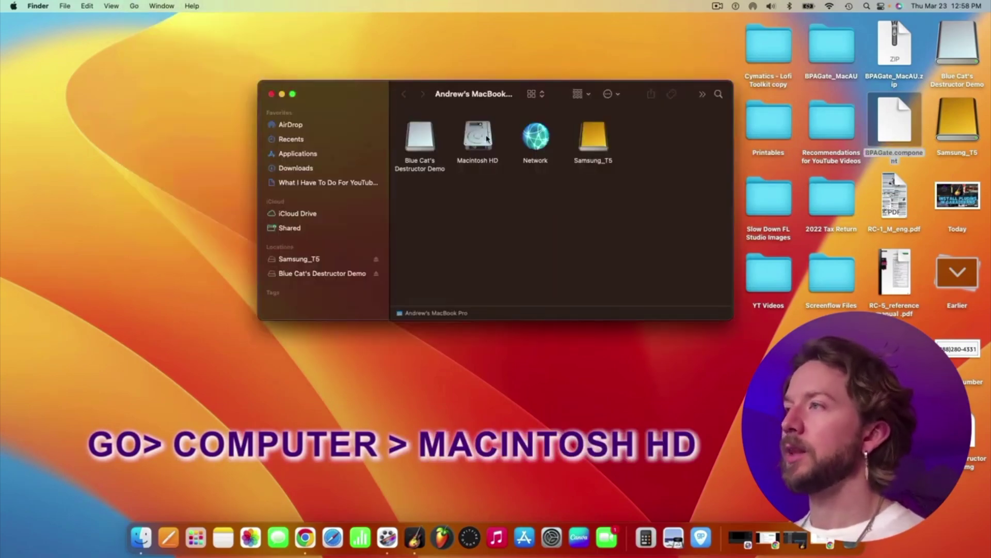
double_click(487, 138)
double_click(478, 136)
double_click(537, 135)
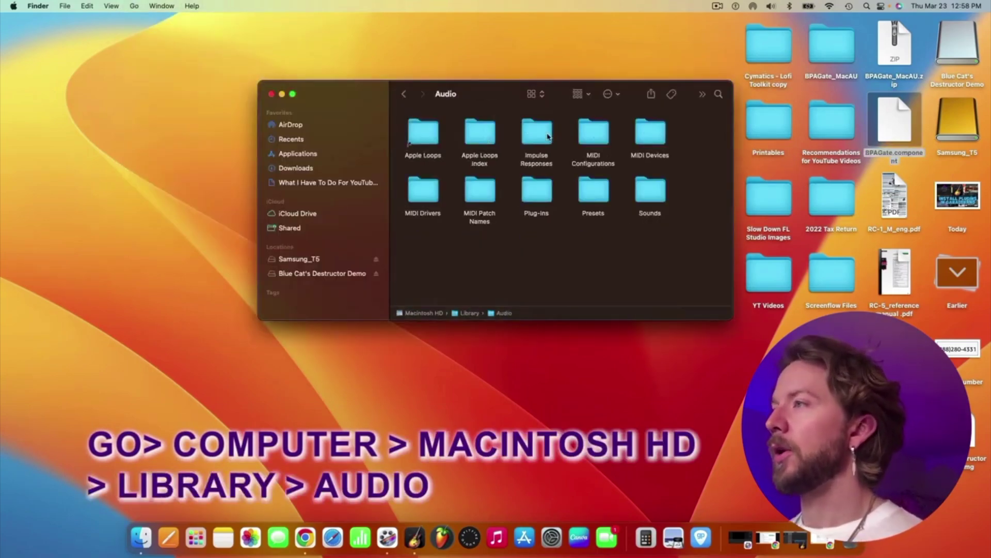
double_click(537, 189)
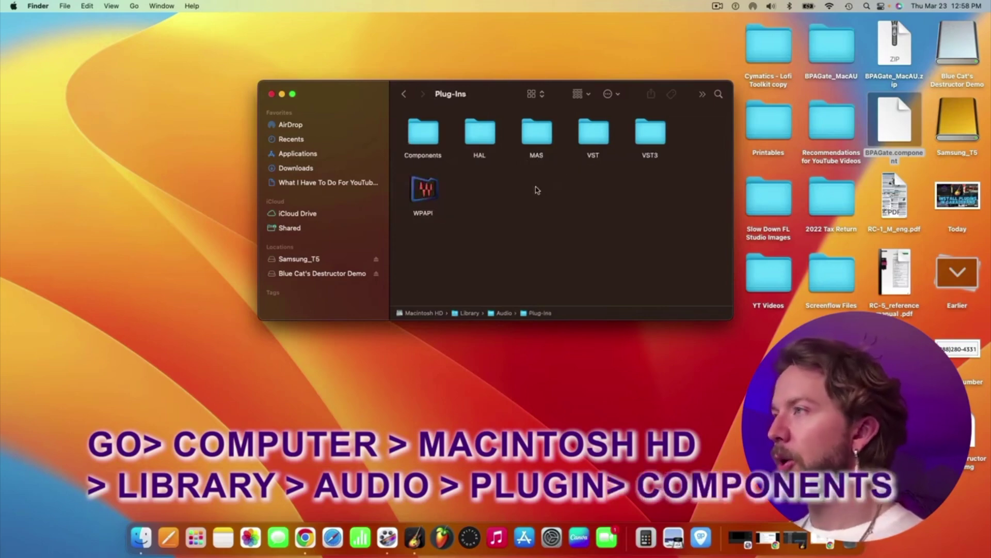
double_click(424, 133)
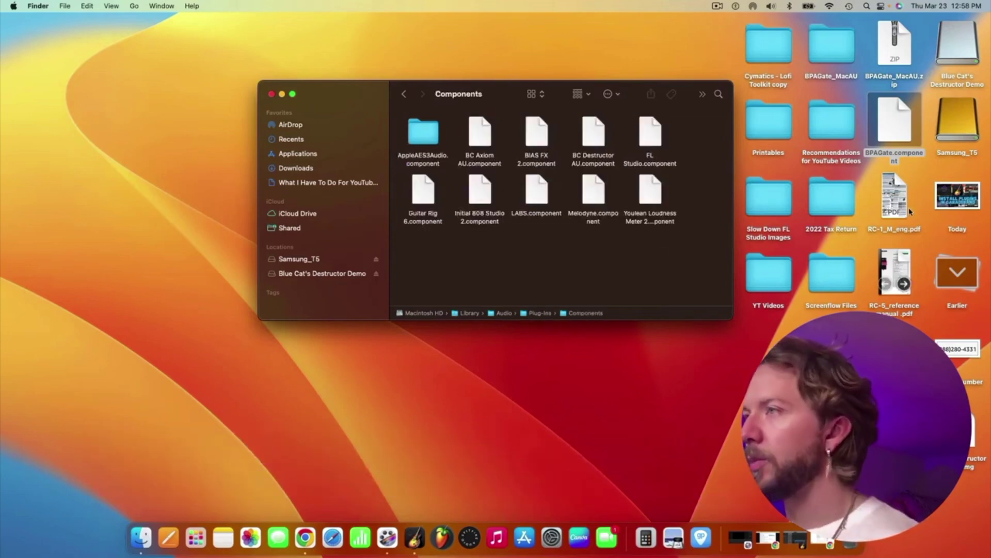
left_click_drag(902, 136, 441, 270)
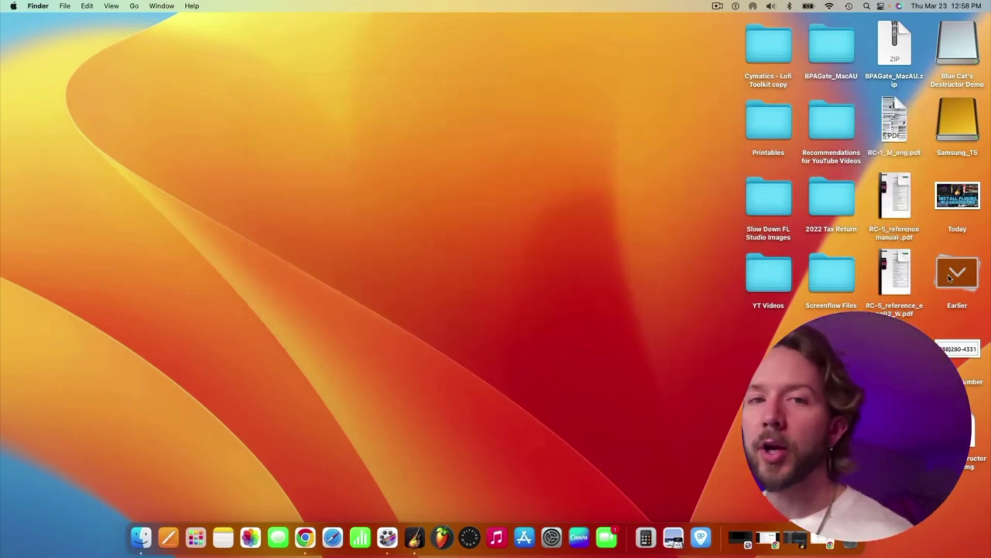
left_click(949, 277)
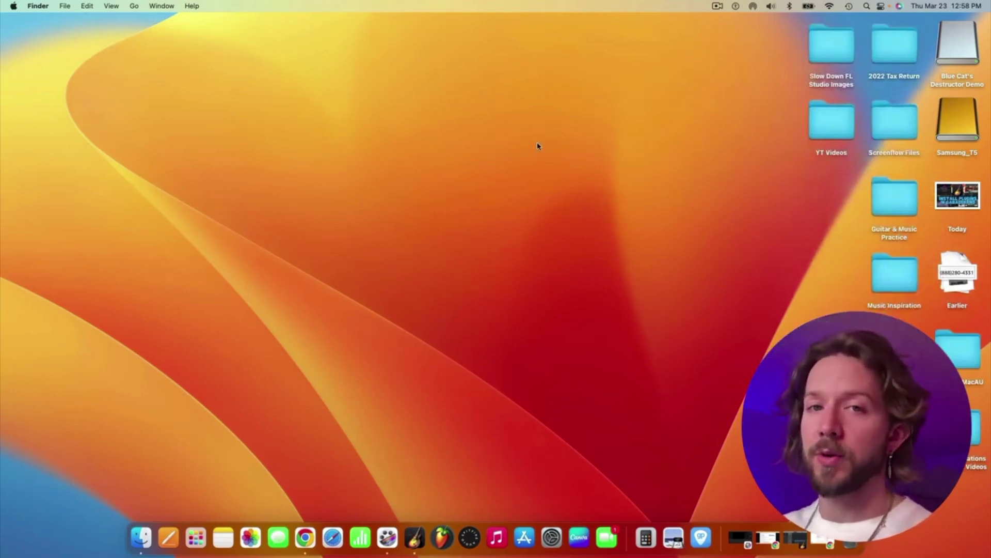
scroll(907, 69, "down", 2)
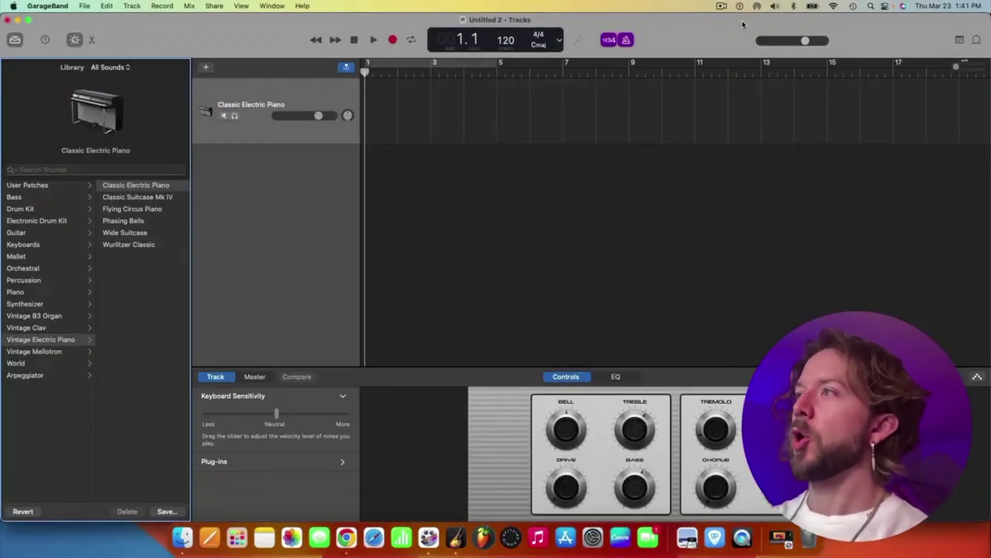
Disable the metronome and show the track's plug-in list below E-Piano
left_click(694, 155)
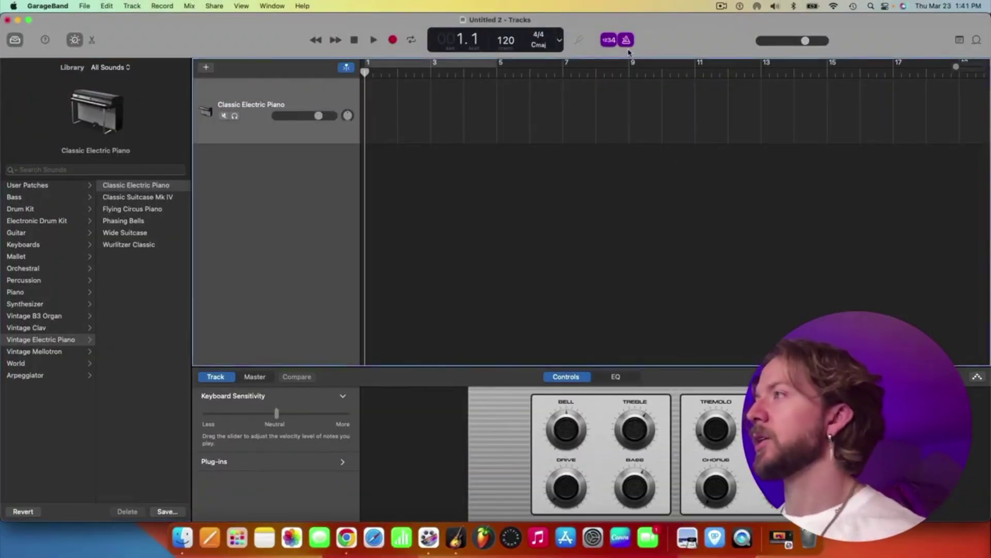
key("k")
key("b")
key("b")
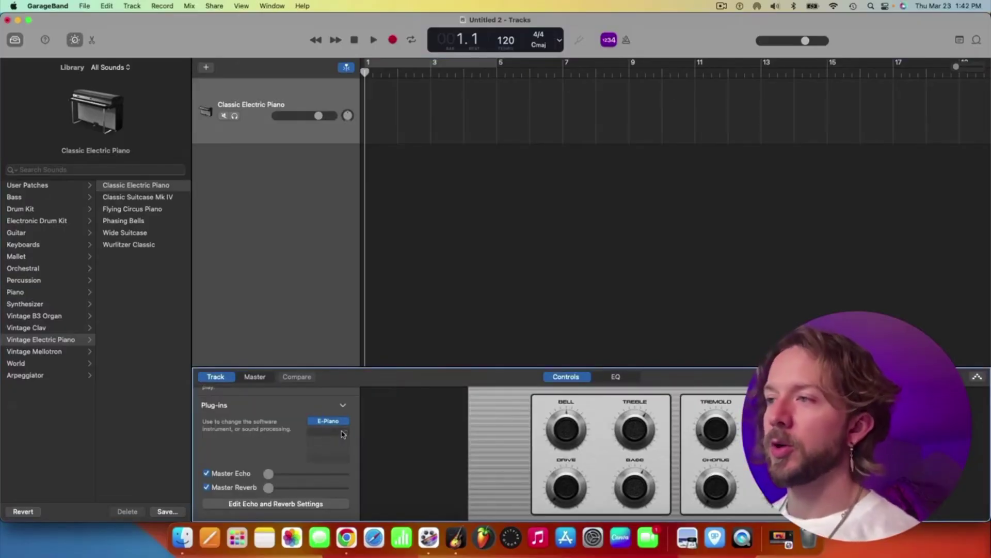
Try loading Bob Perry Audio's BPA Gate, dismiss the unverified-developer warnings, and minimize GarageBand
left_click(342, 433)
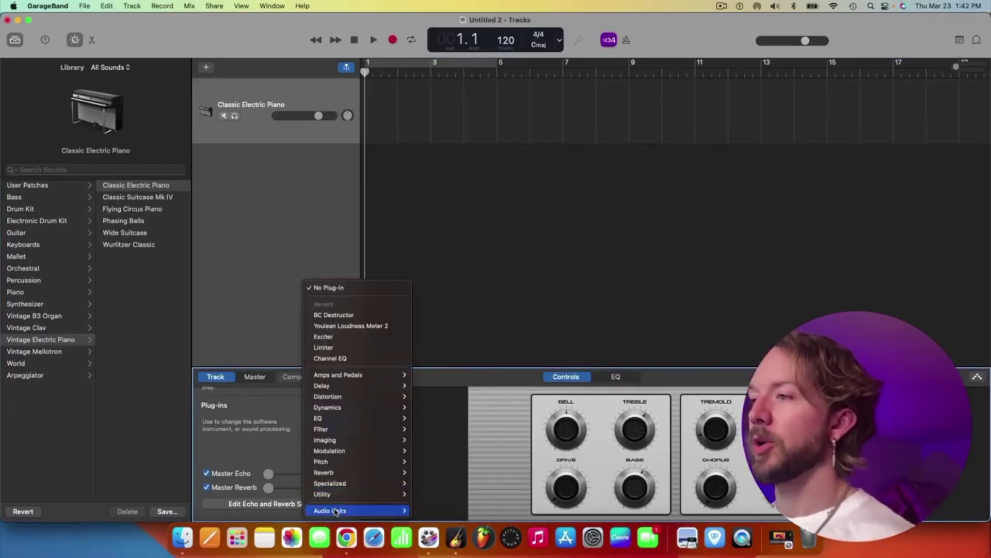
mouse_move(335, 511)
mouse_move(470, 468)
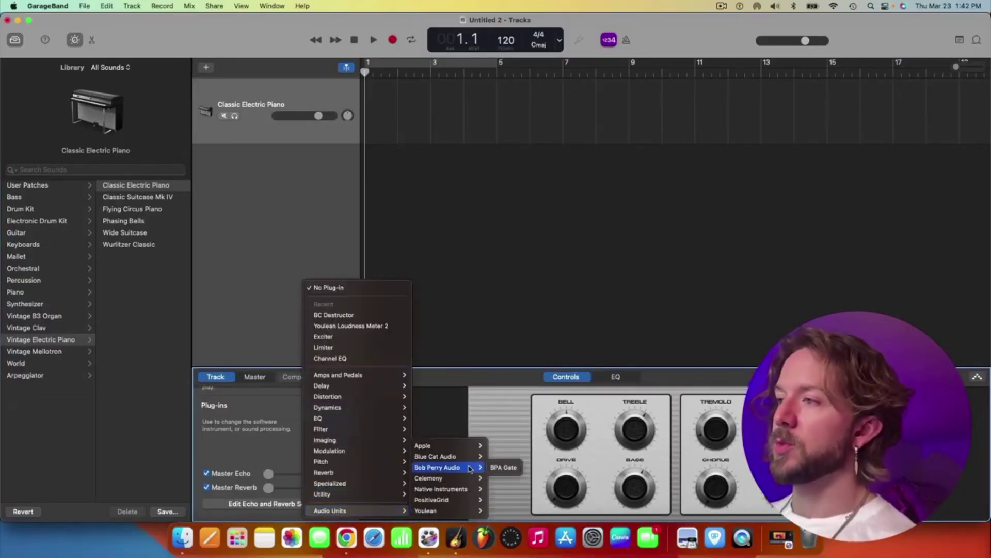
left_click(501, 467)
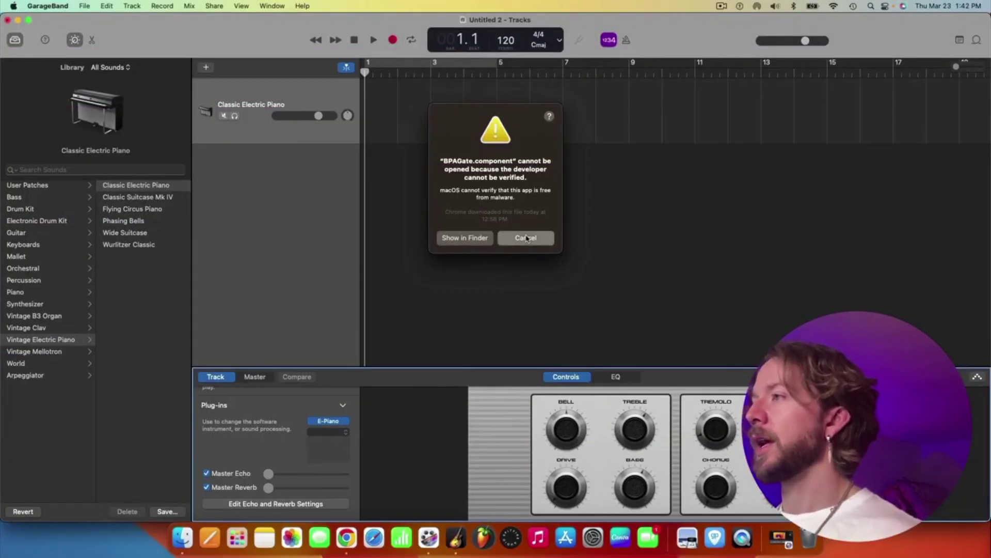
left_click(526, 238)
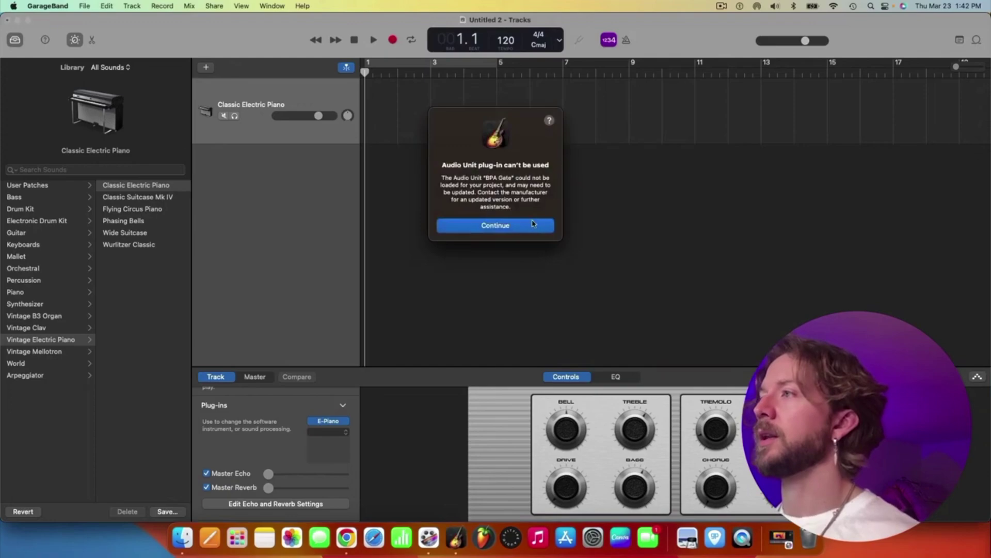
key("Return")
left_click(17, 20)
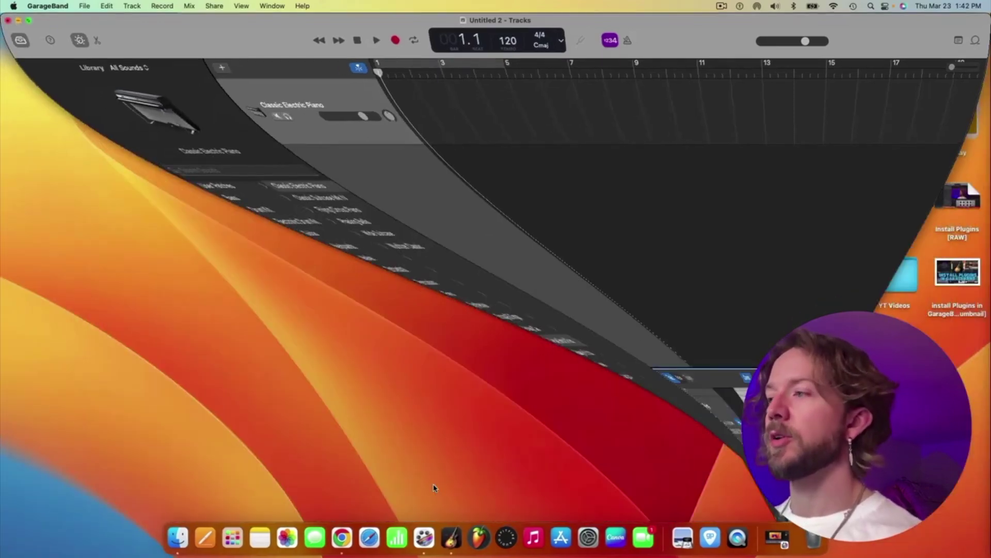
Allow BPAGate.component anyway in Privacy & Security, authorize with the admin password, and close System Settings
left_click(586, 545)
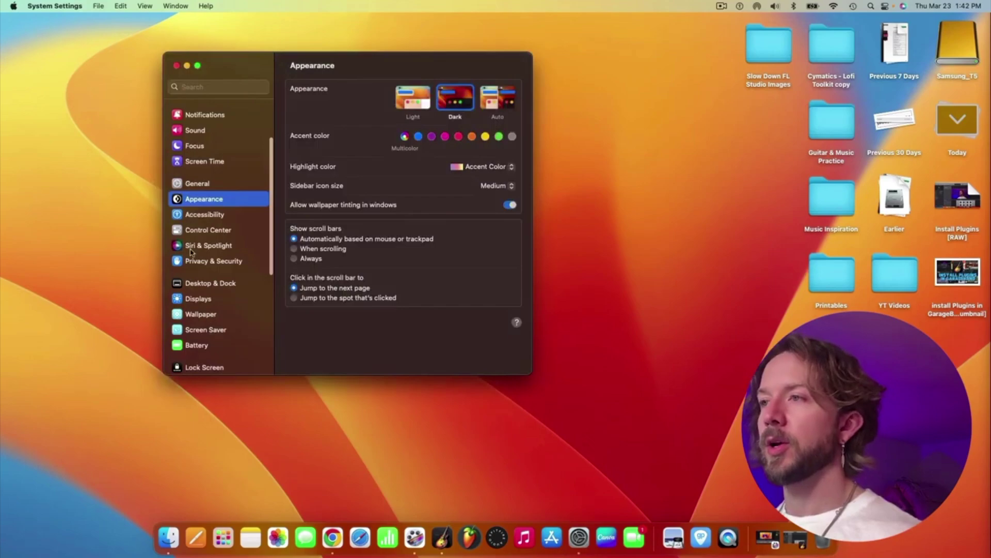
scroll(224, 277, "down", 3)
left_click(222, 201)
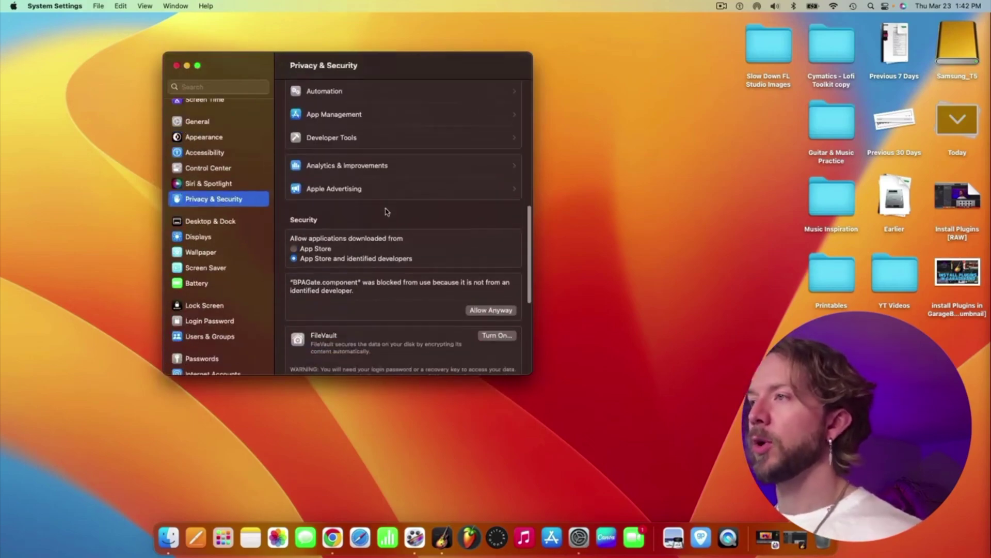
scroll(388, 212, "down", 2)
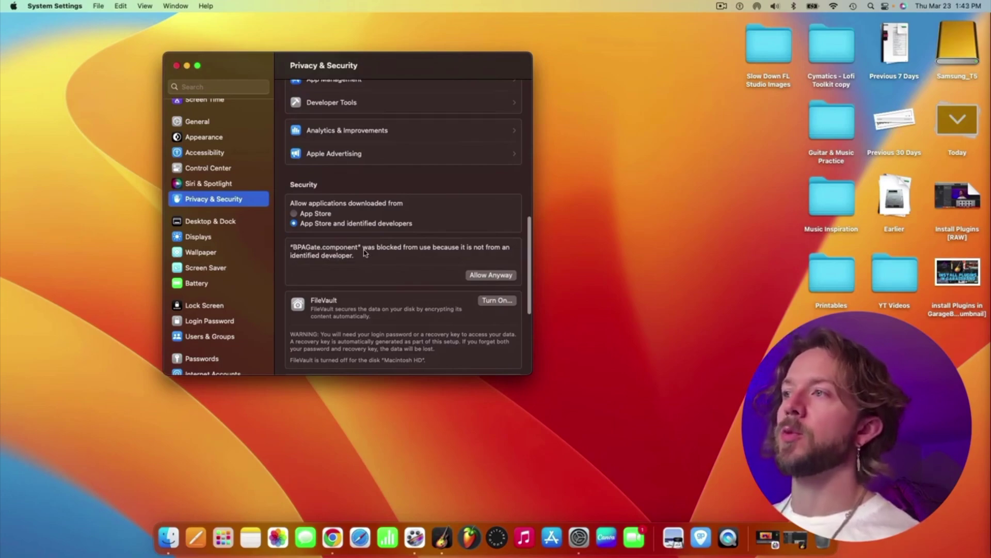
left_click(490, 275)
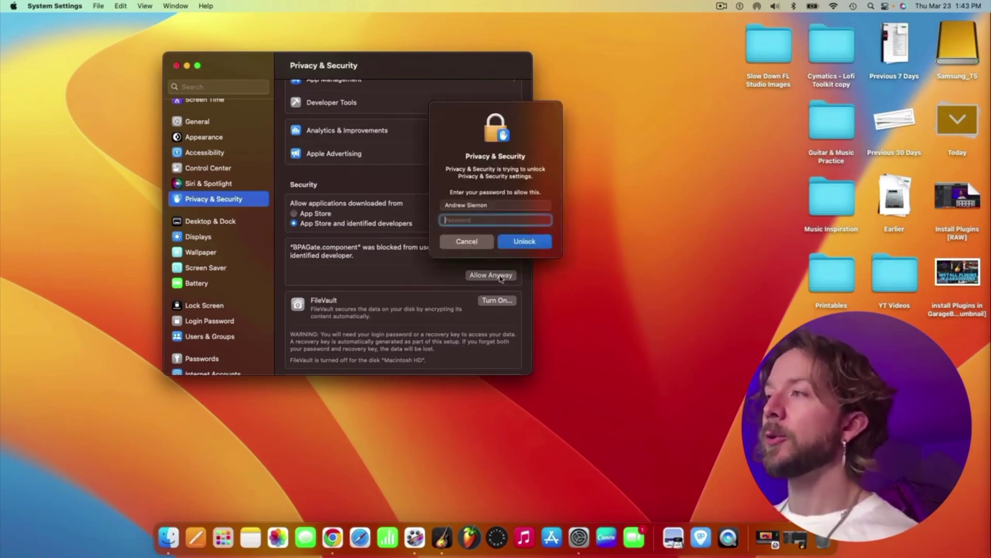
type("•")
key("Return")
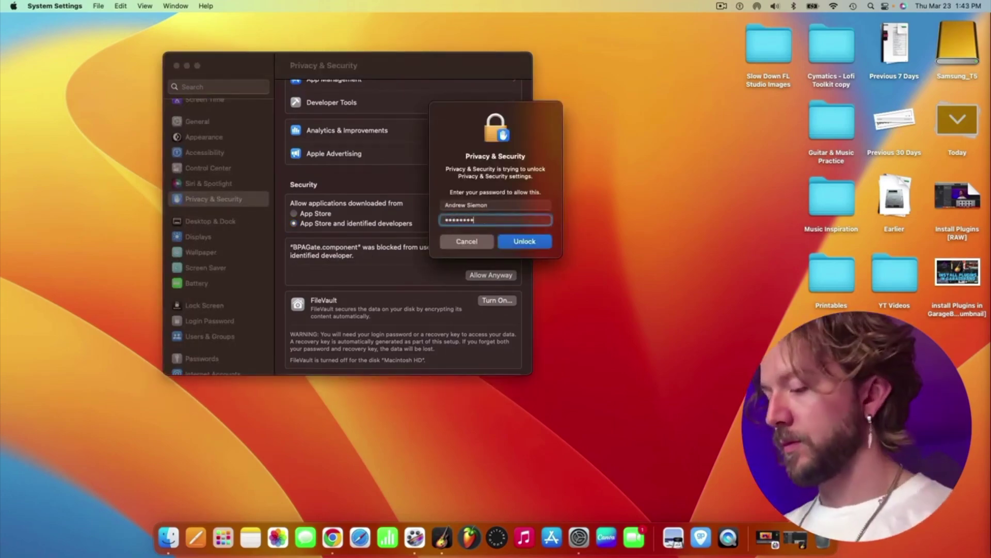
left_click(178, 66)
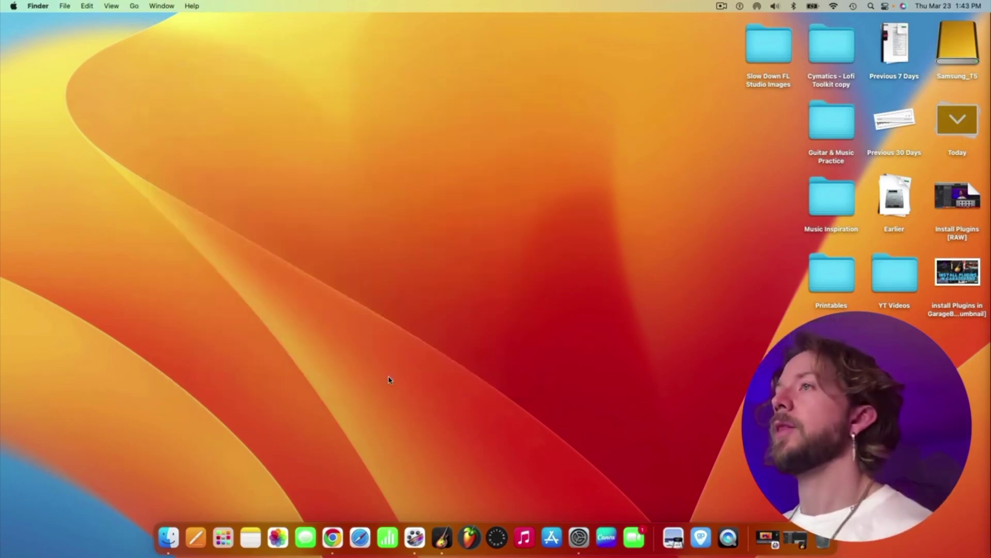
Quit GarageBand without saving the project
right_click(443, 534)
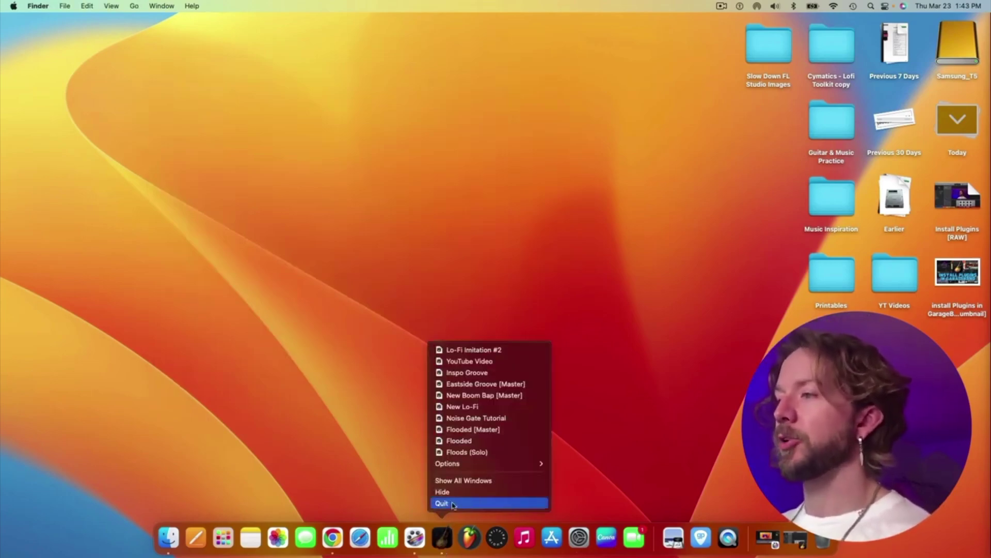
left_click(443, 504)
left_click(518, 222)
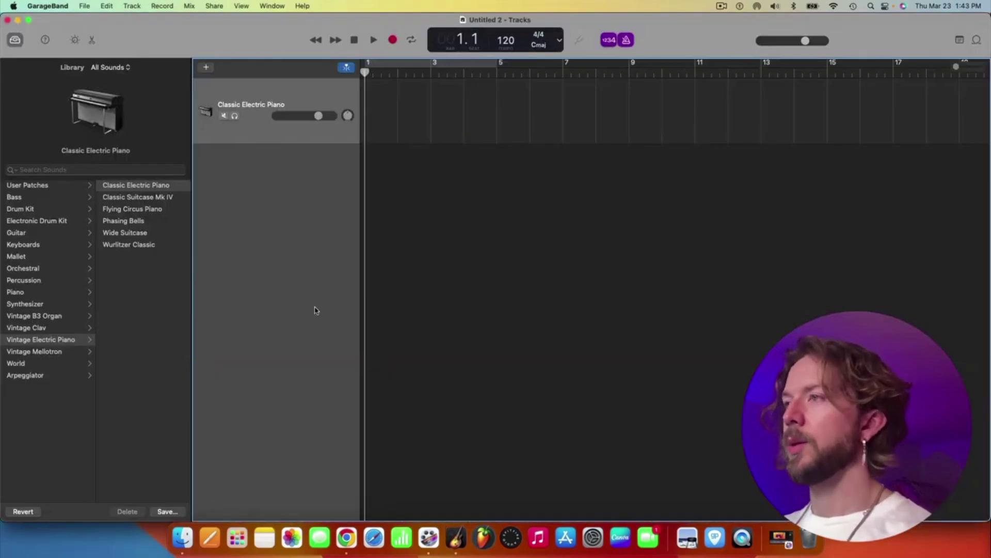
Load Bob Perry Audio's BPA Gate on the Classic Electric Piano track, opening the unverified plug-in anyway
key("b")
left_click(343, 484)
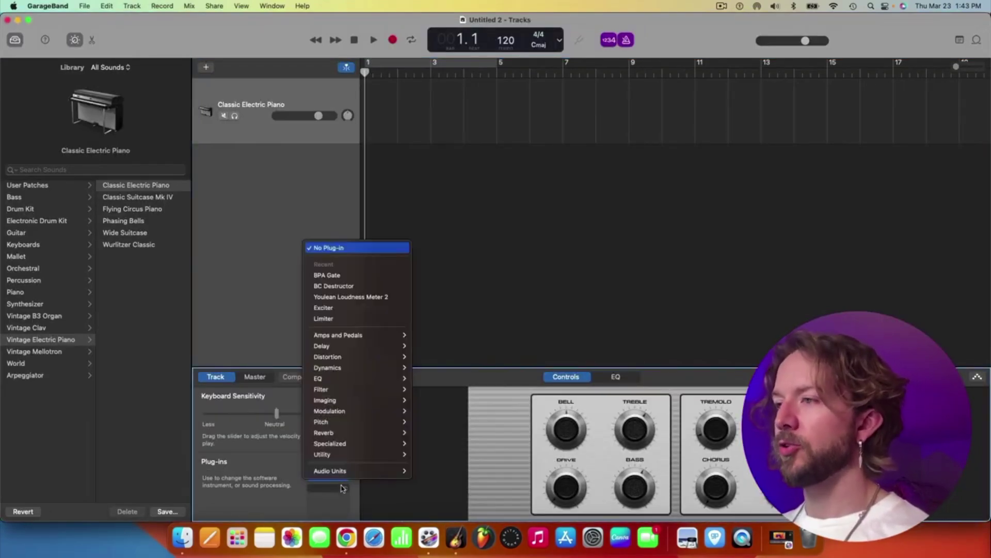
mouse_move(356, 471)
mouse_move(444, 466)
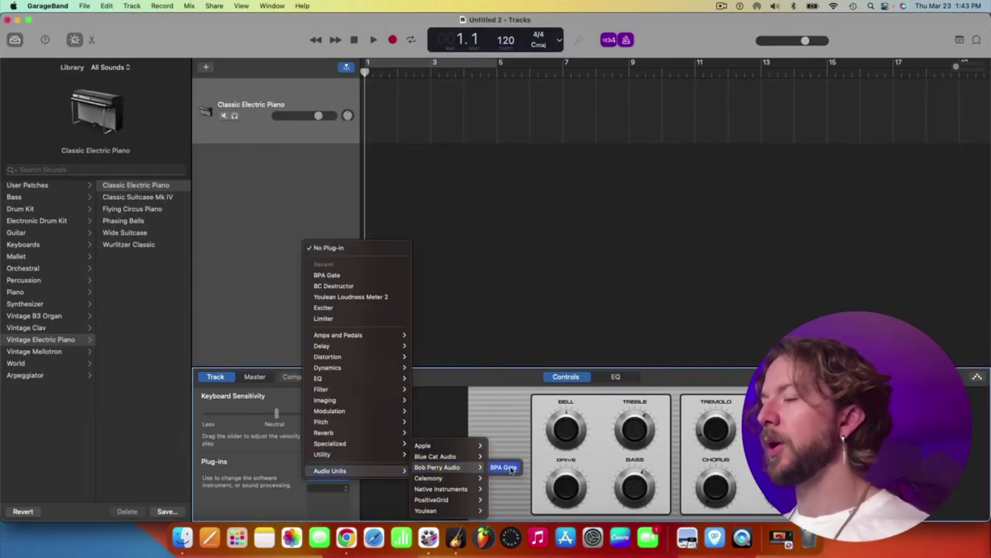
left_click(511, 467)
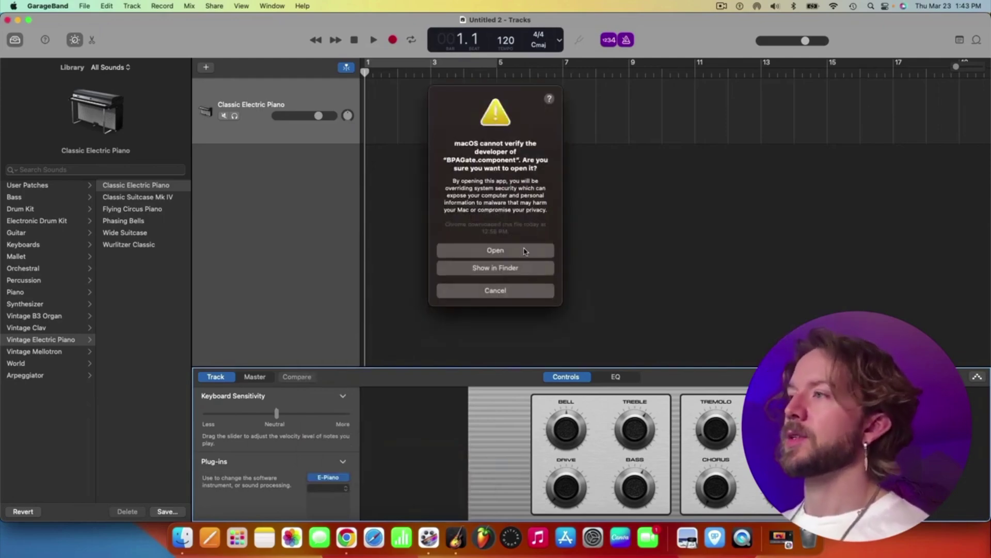
left_click(524, 251)
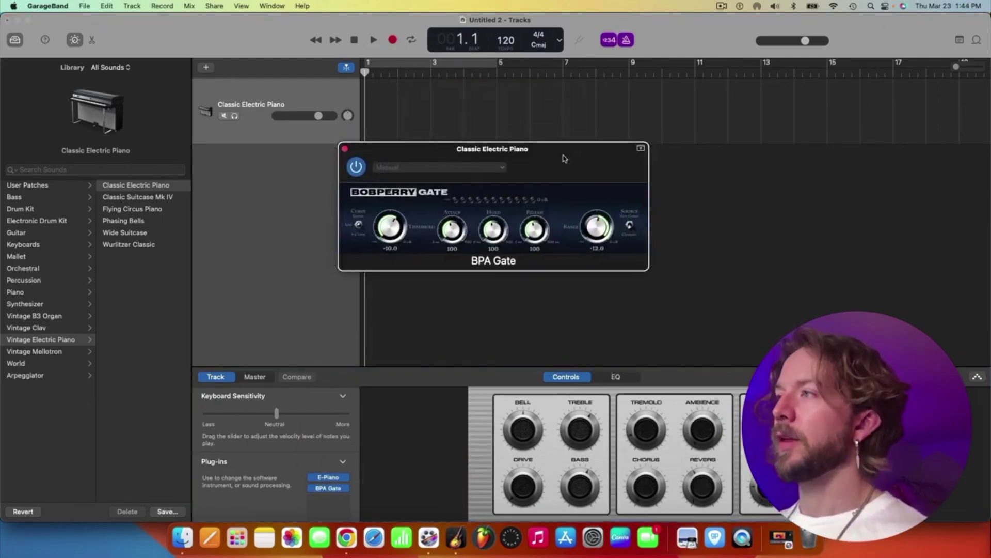
Close the BPA Gate window and verify Enable Audio Units is on in the Audio/MIDI settings
left_click(405, 148)
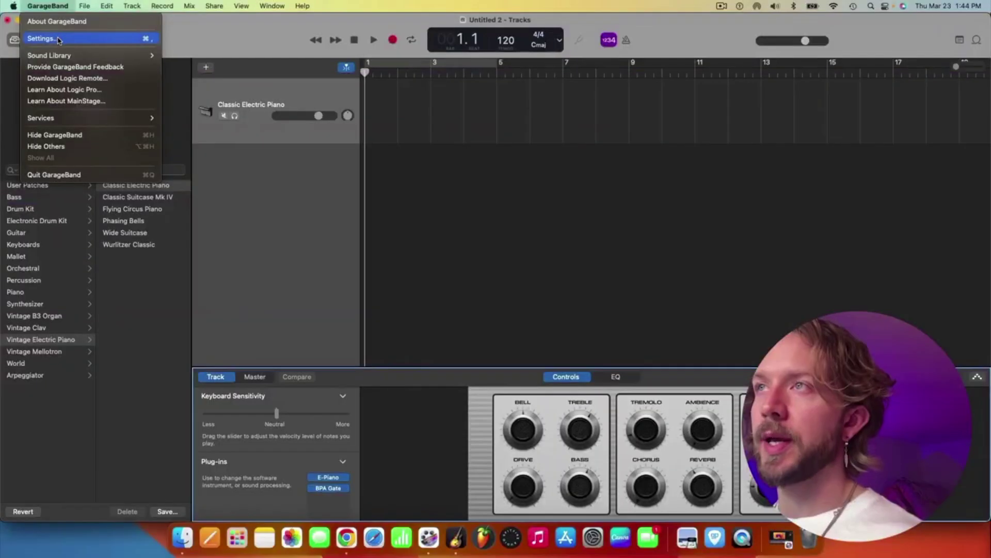
left_click(45, 38)
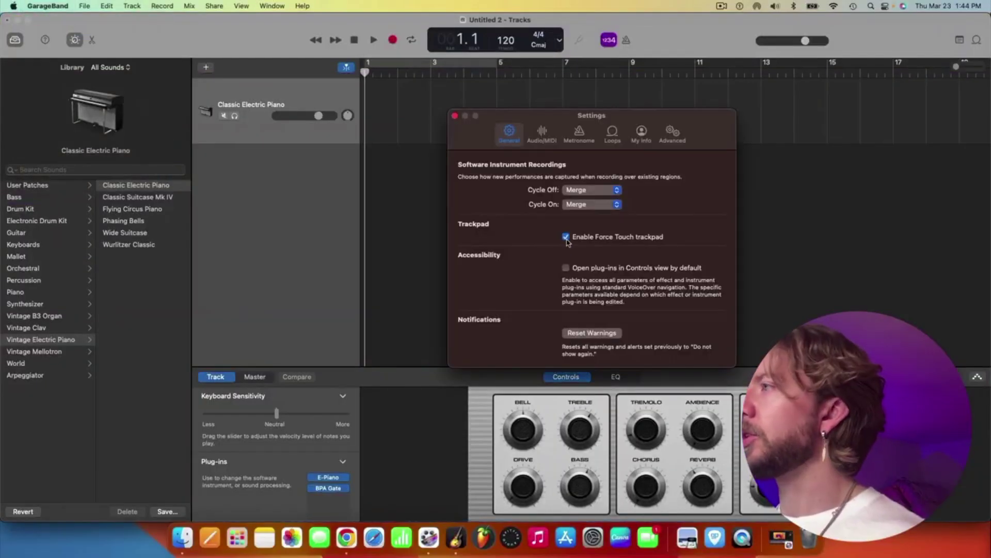
left_click(542, 133)
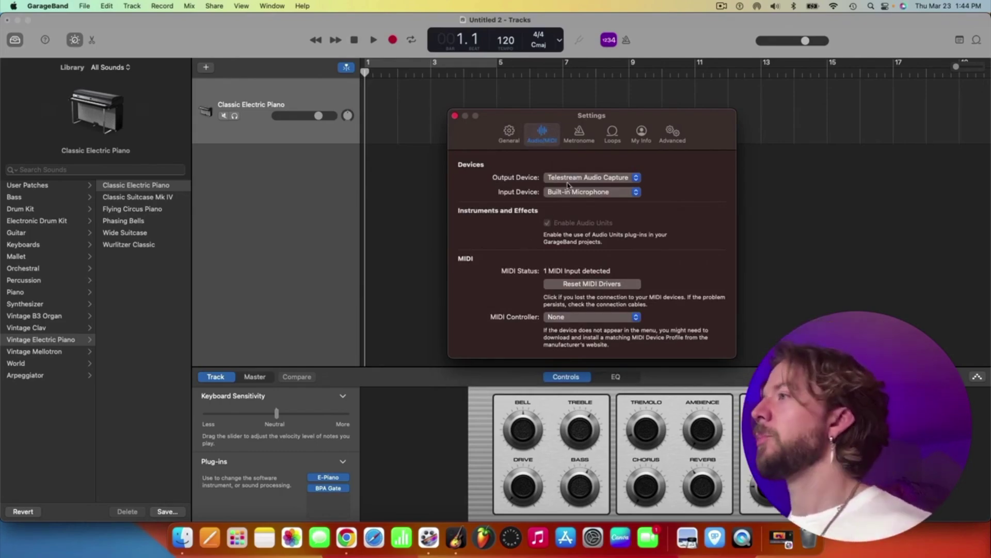
key("super+w")
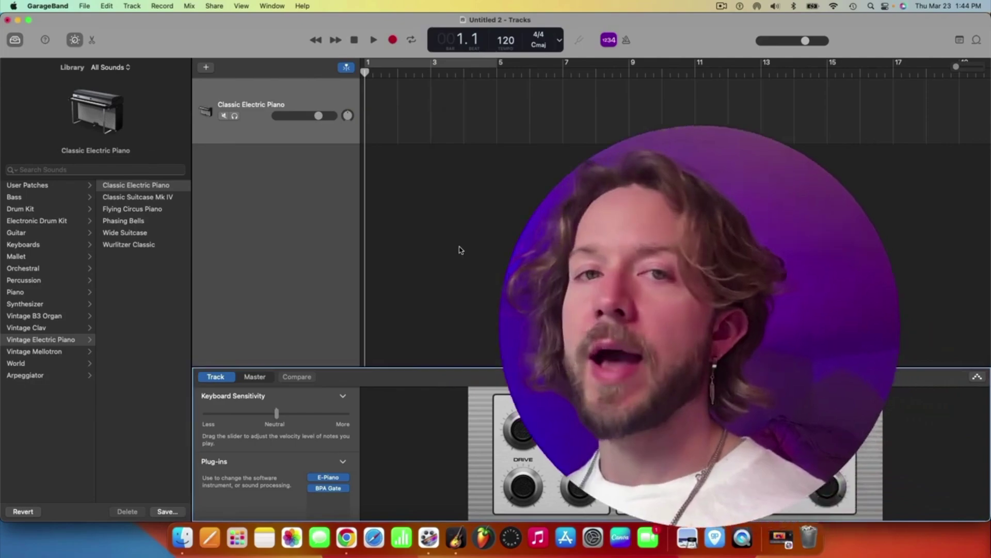